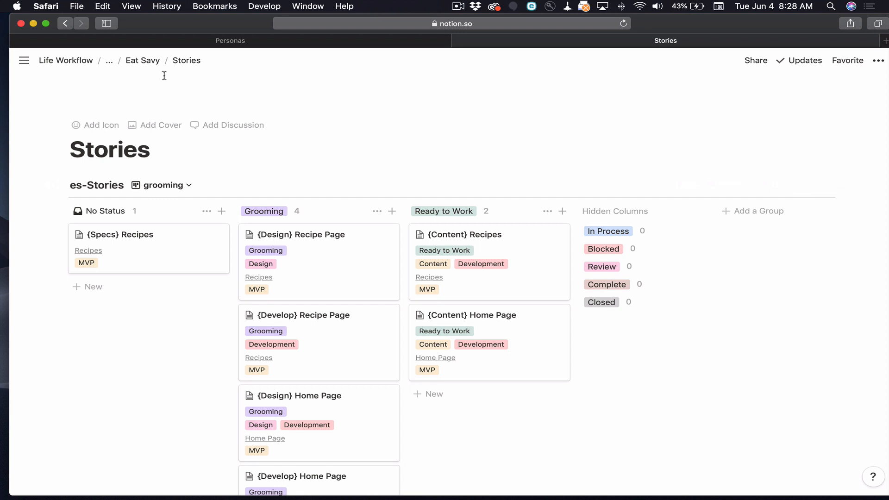
Go to the Meetings & Retrospectives page through the Eat Savy project's Project Admin and Meetings pages.
{"action": "left_click", "coordinate": [111, 62]}
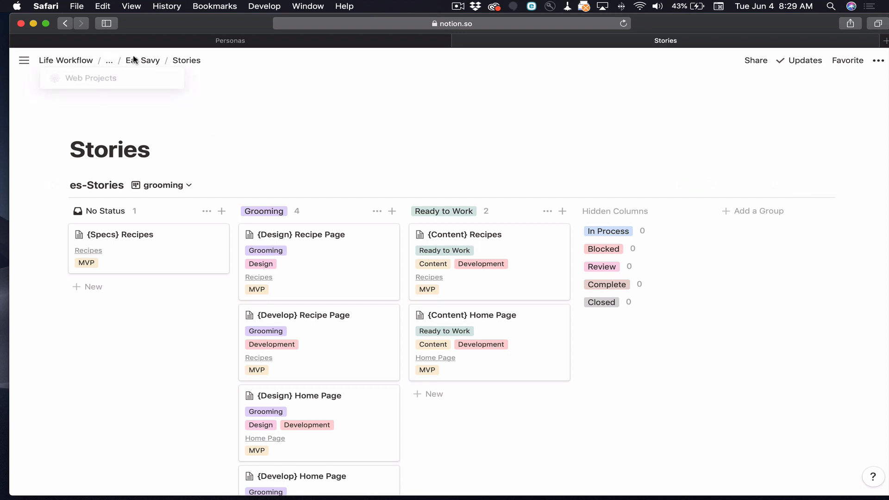
{"action": "left_click", "coordinate": [144, 61]}
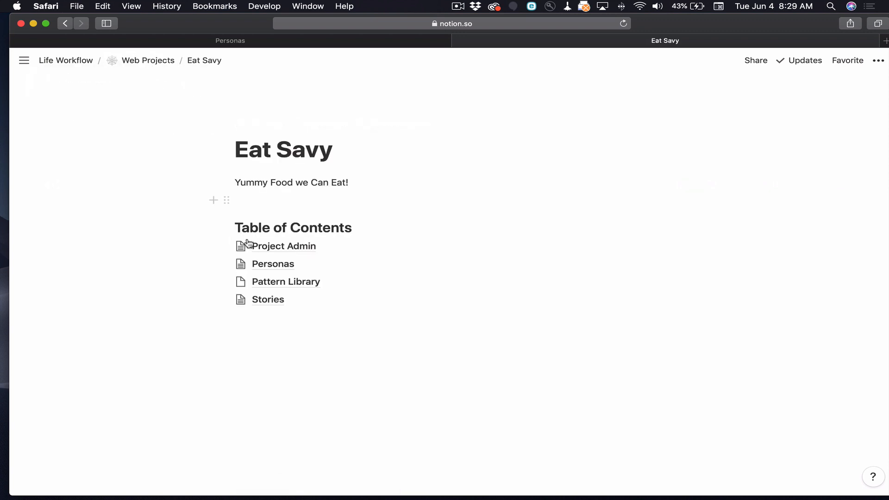
{"action": "left_click", "coordinate": [266, 246]}
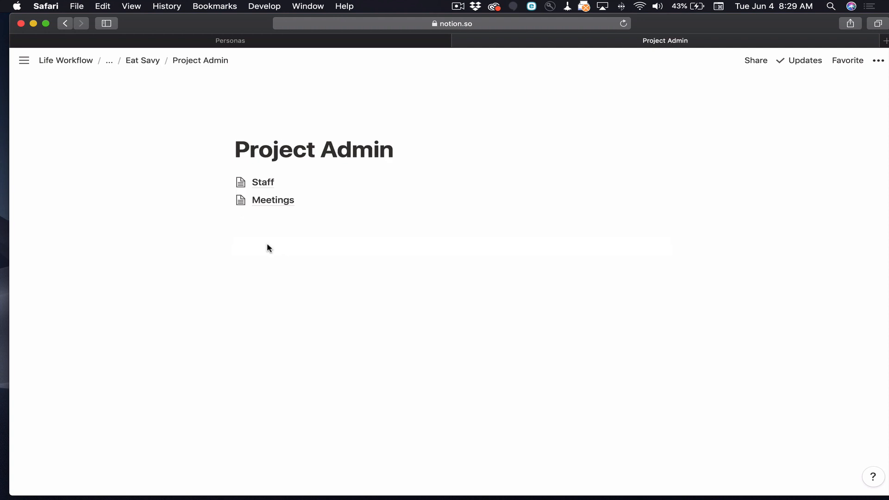
{"action": "left_click", "coordinate": [272, 201]}
{"action": "left_click", "coordinate": [273, 201]}
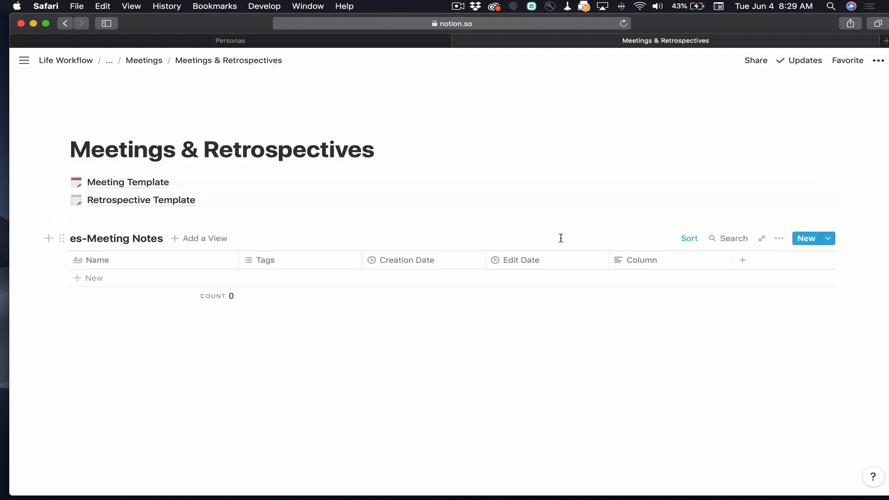
Open the Leadership Meetings template of the es-Meeting Notes database for editing.
{"action": "left_click", "coordinate": [829, 240]}
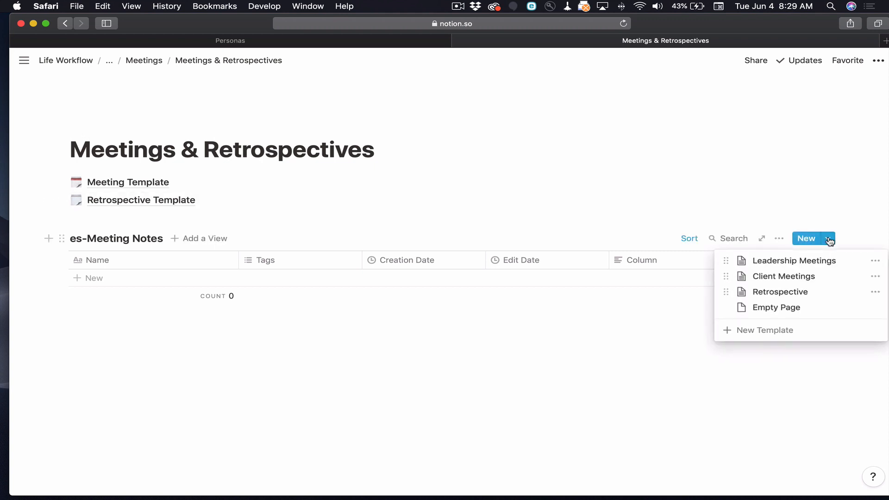
{"action": "left_click", "coordinate": [877, 261]}
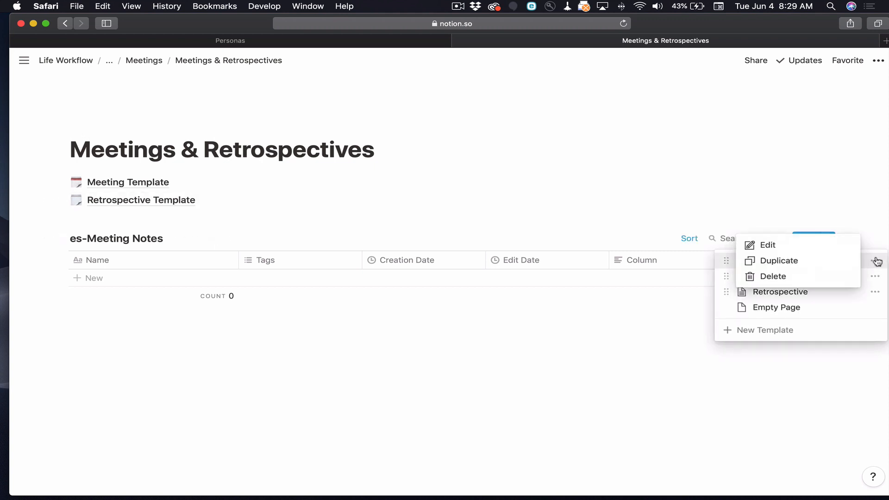
{"action": "left_click", "coordinate": [828, 244]}
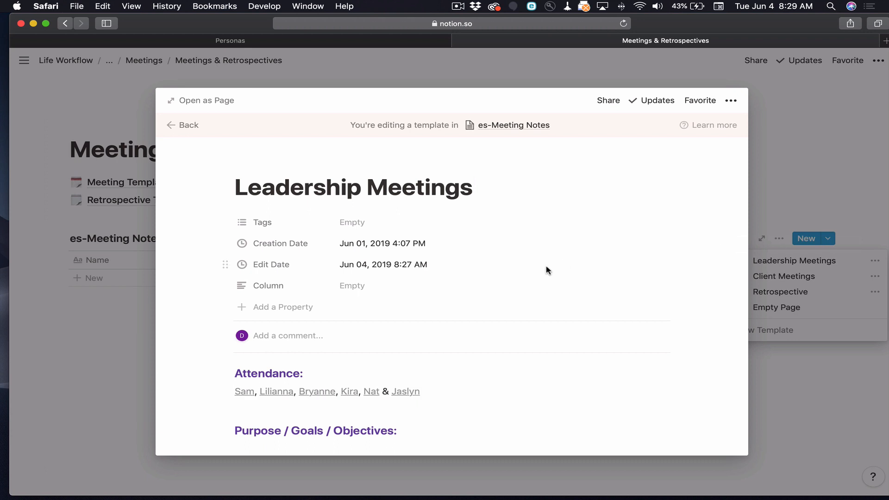
Delete the placeholder to-do line with topic, person and due date under the Action Items heading.
{"action": "scroll", "coordinate": [546, 267], "scroll_direction": "down", "scroll_amount": 5}
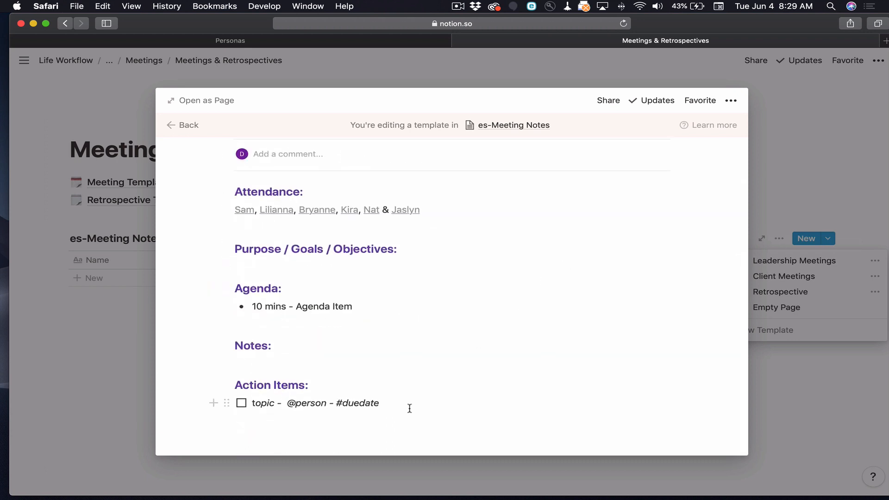
{"action": "left_click_drag", "start_coordinate": [410, 408], "coordinate": [230, 401]}
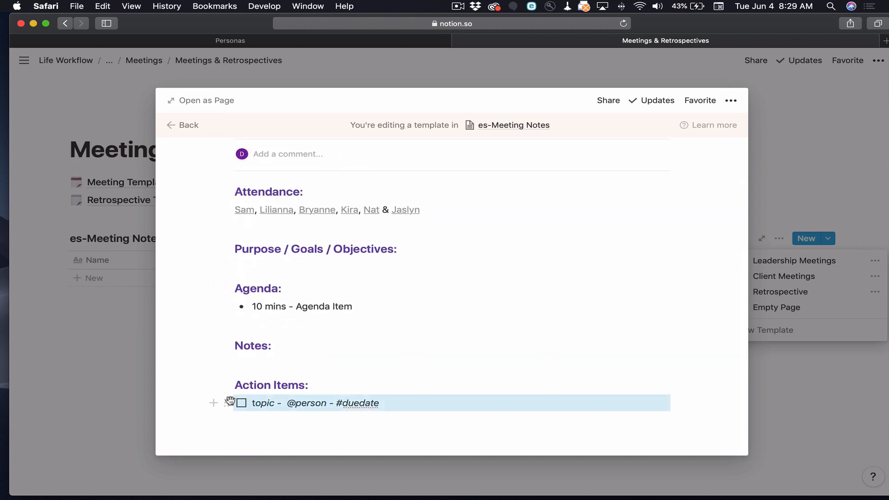
{"action": "key", "text": "BackSpace"}
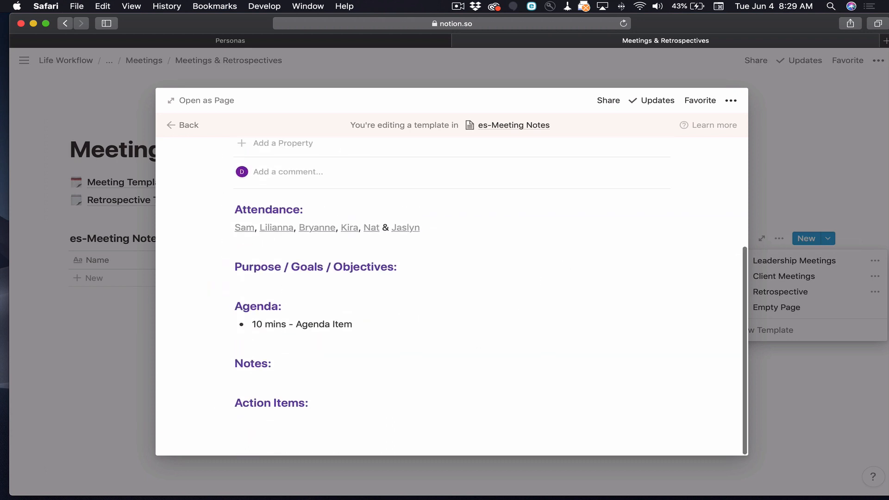
Insert a linked database of es-Stories below the Action Items heading.
{"action": "left_click", "coordinate": [277, 424]}
{"action": "scroll", "coordinate": [277, 424], "scroll_direction": "down", "scroll_amount": 1}
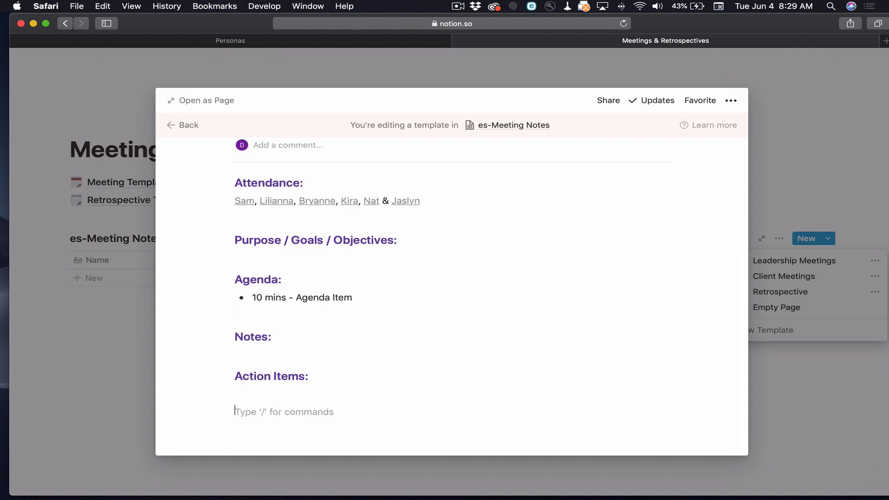
{"action": "type", "text": "/"}
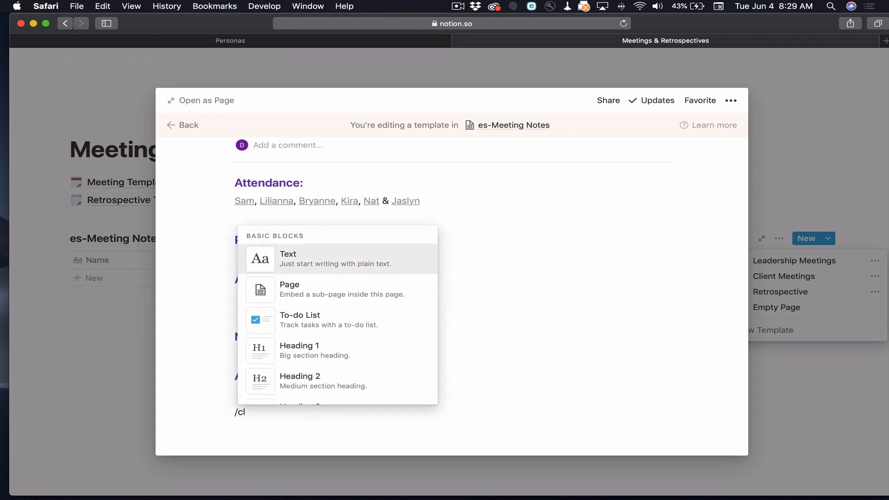
{"action": "type", "text": "cl"}
{"action": "key", "text": "BackSpace"}
{"action": "key", "text": "BackSpace"}
{"action": "type", "text": "link"}
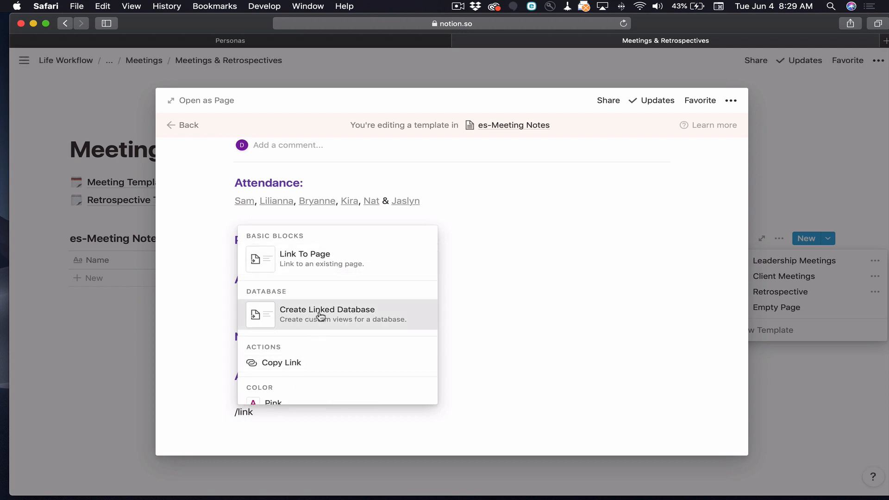
{"action": "left_click", "coordinate": [318, 314]}
{"action": "type", "text": "es-s"}
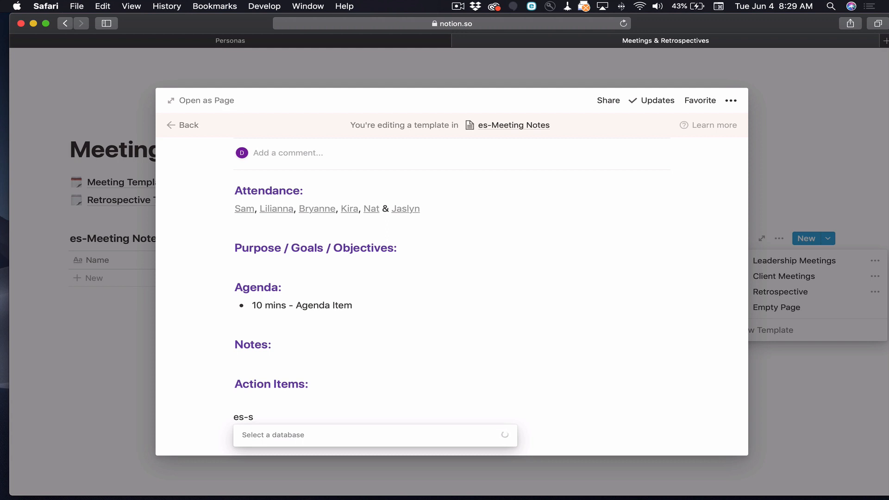
{"action": "type", "text": "t"}
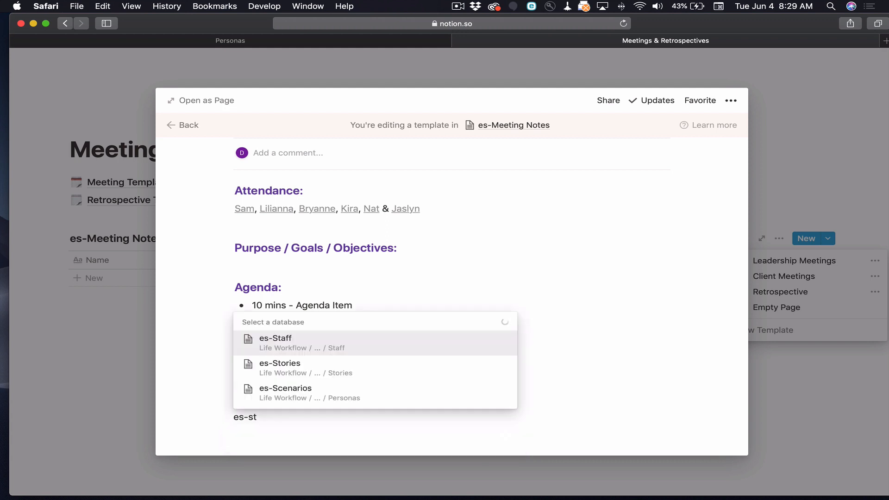
{"action": "left_click", "coordinate": [291, 366]}
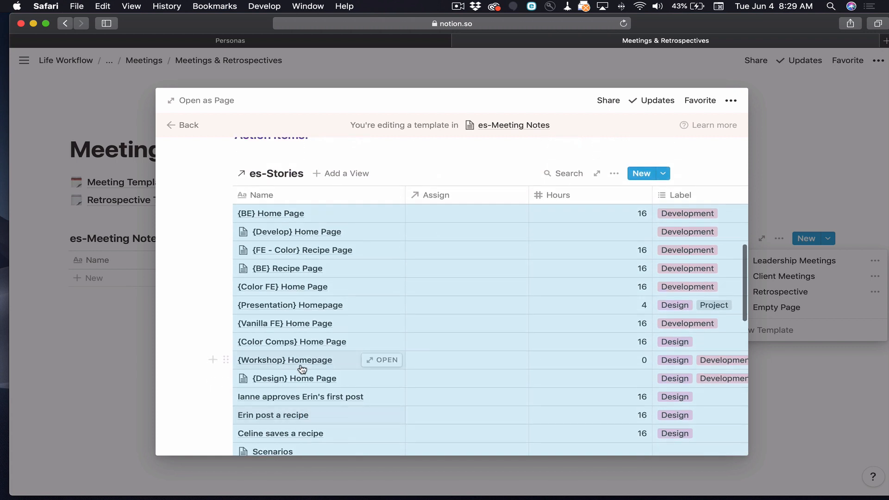
Add an unnamed List view to the linked es-Stories database.
{"action": "left_click", "coordinate": [343, 173]}
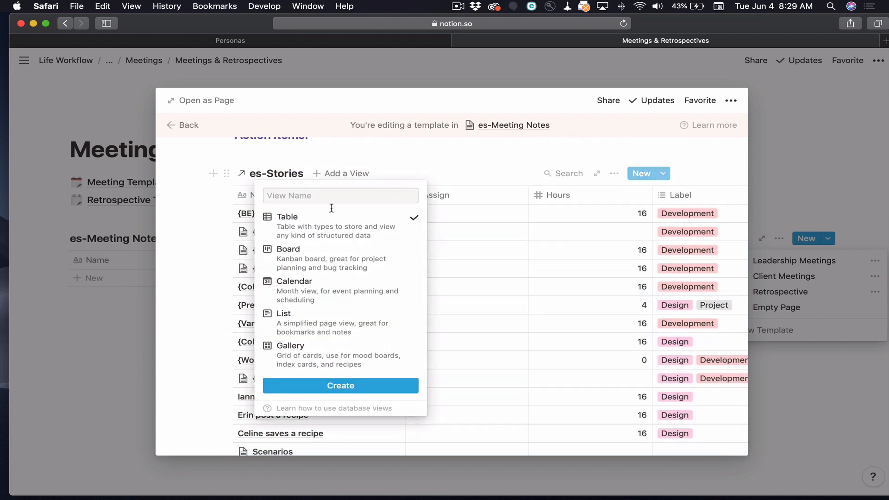
{"action": "left_click", "coordinate": [314, 321]}
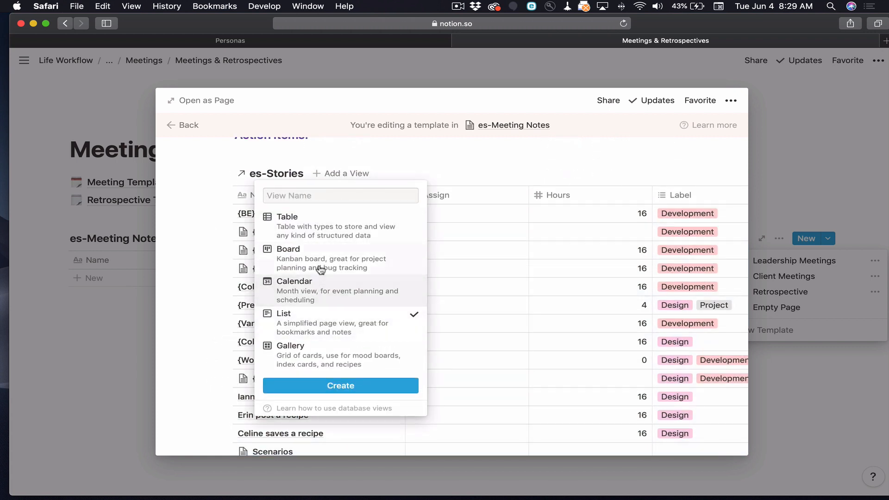
{"action": "left_click", "coordinate": [338, 386]}
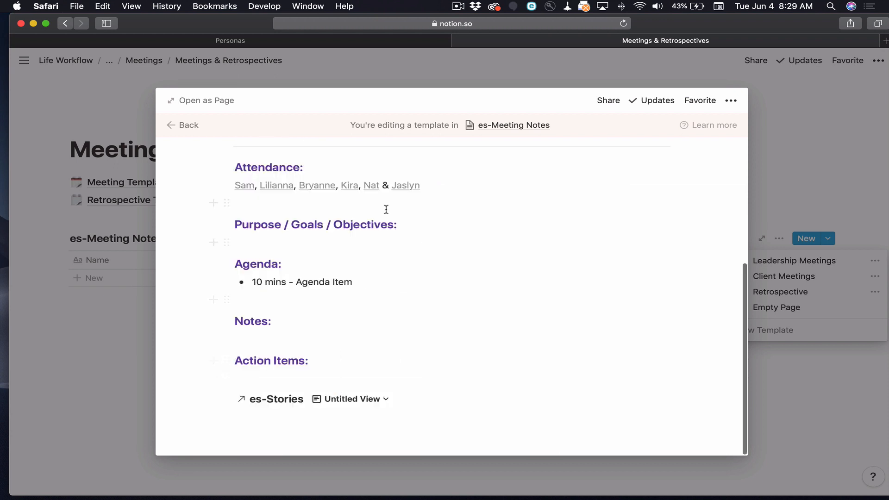
Delete the Table view from the linked es-Stories database.
{"action": "scroll", "coordinate": [370, 324], "scroll_direction": "down", "scroll_amount": 3}
{"action": "left_click", "coordinate": [387, 262]}
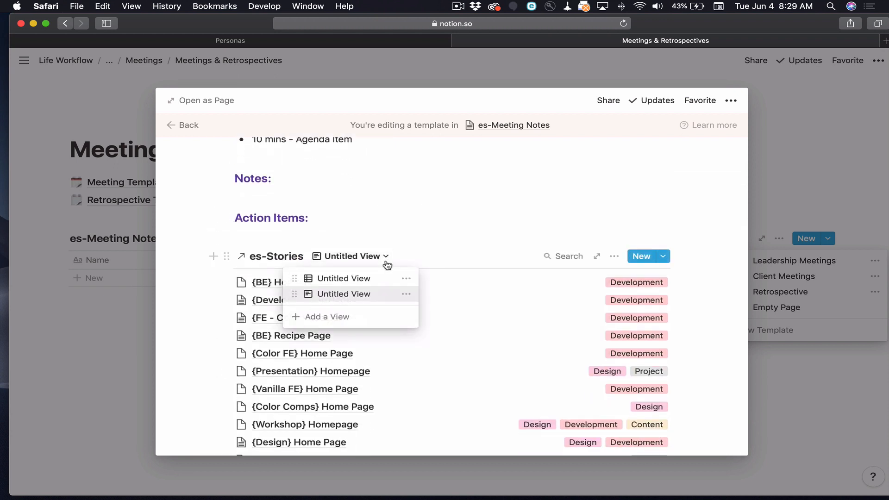
{"action": "left_click", "coordinate": [407, 278]}
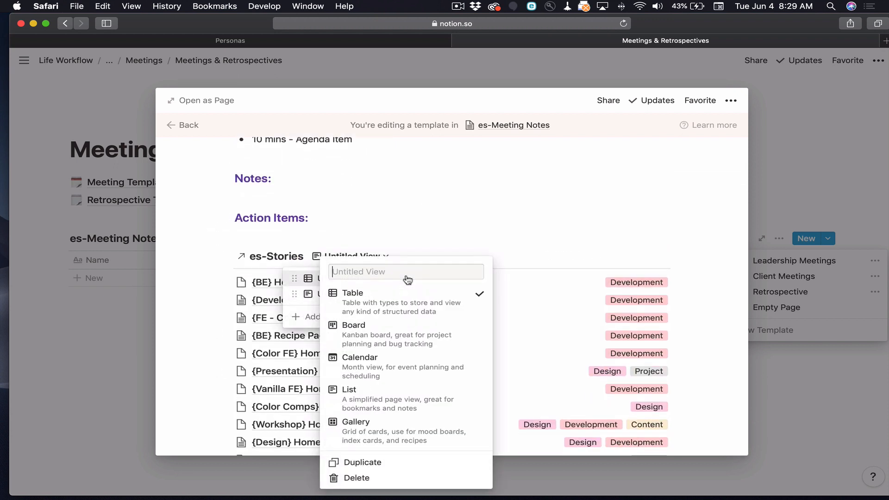
{"action": "left_click", "coordinate": [377, 478]}
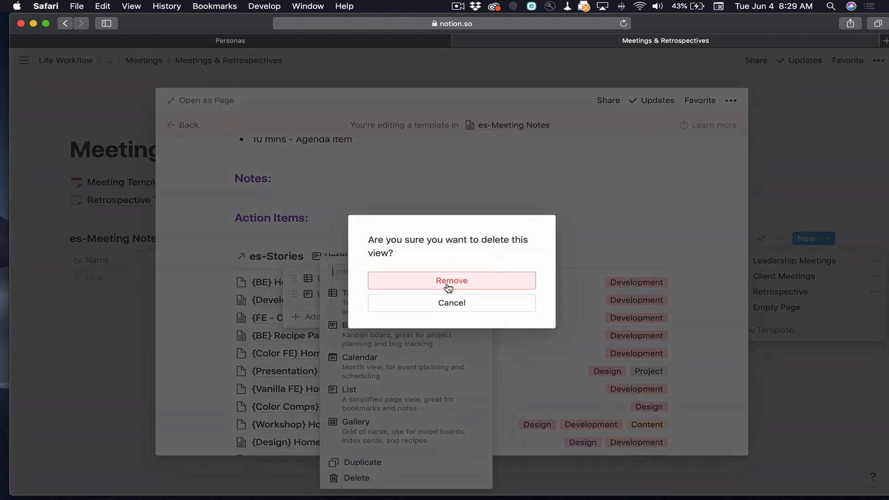
{"action": "left_click", "coordinate": [449, 286]}
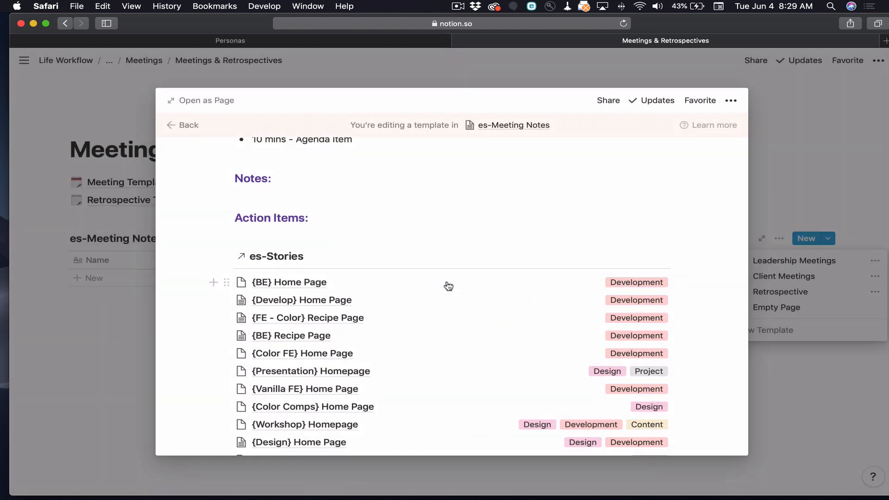
Add a Date property named Due Date in the {BE} Home Page story, and close the story.
{"action": "scroll", "coordinate": [449, 285], "scroll_direction": "down", "scroll_amount": 2}
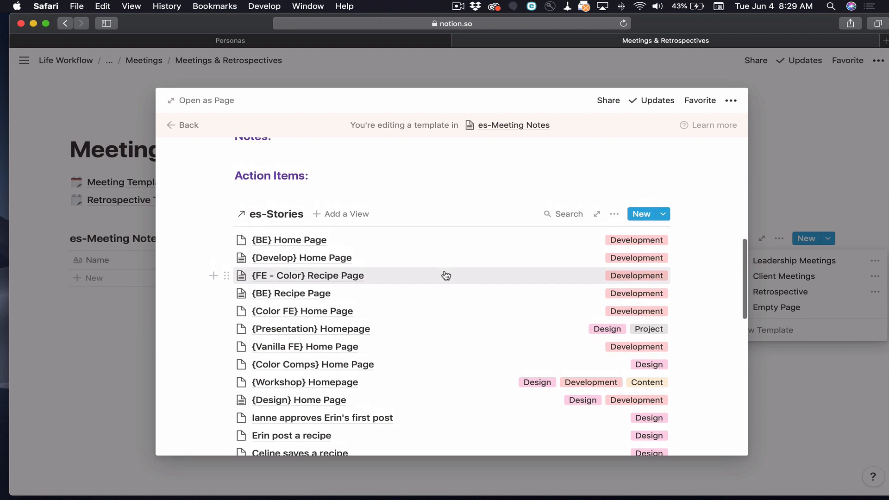
{"action": "scroll", "coordinate": [446, 275], "scroll_direction": "up", "scroll_amount": 1}
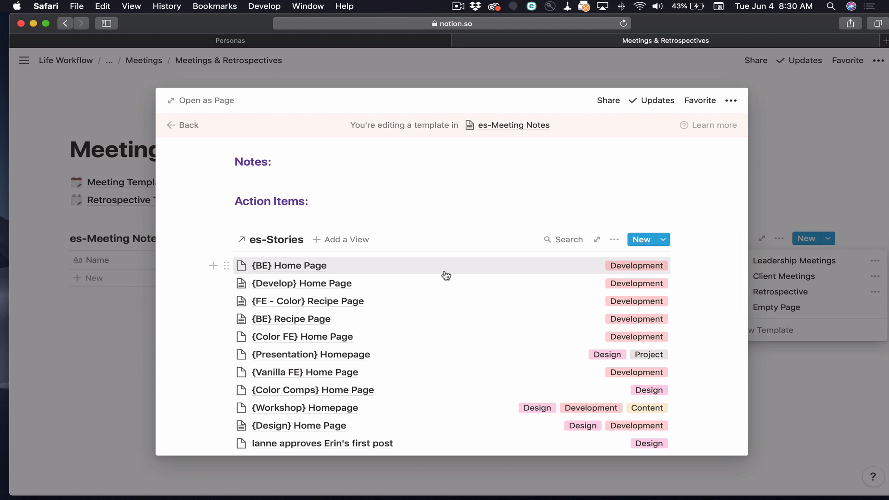
{"action": "left_click", "coordinate": [319, 270]}
{"action": "scroll", "coordinate": [306, 297], "scroll_direction": "down", "scroll_amount": 1}
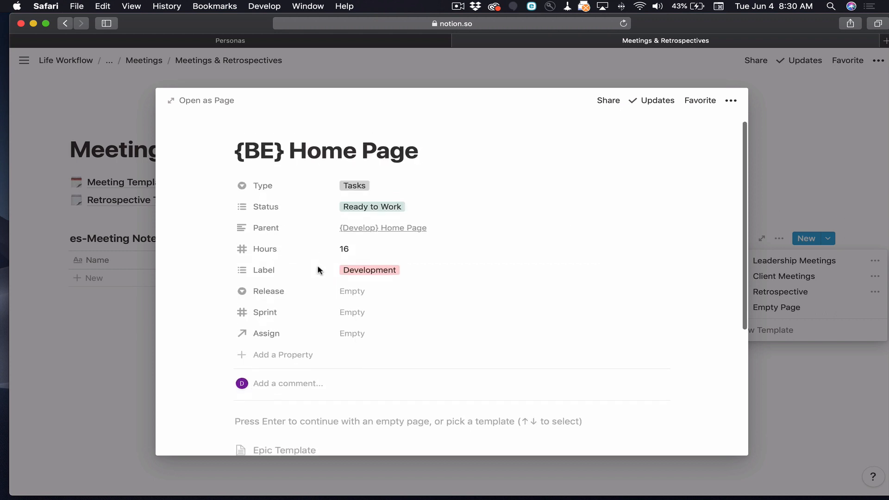
{"action": "left_click", "coordinate": [284, 347]}
{"action": "type", "text": "Due Date"}
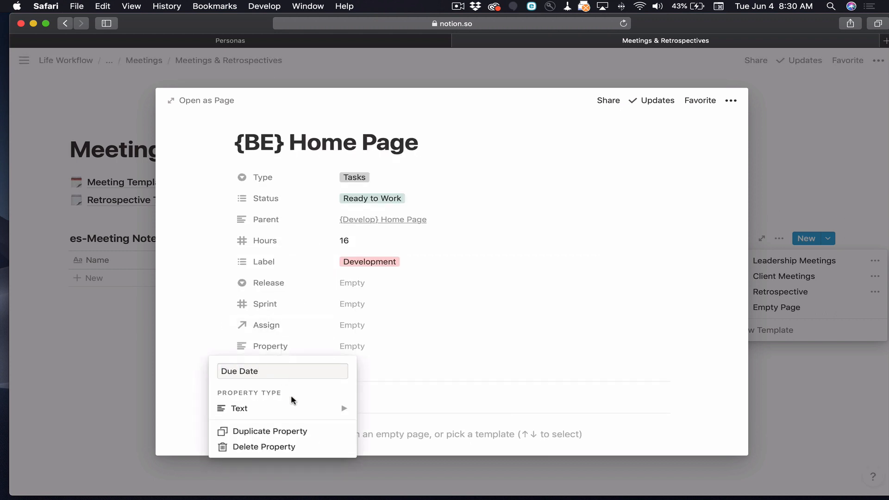
{"action": "left_click", "coordinate": [306, 410]}
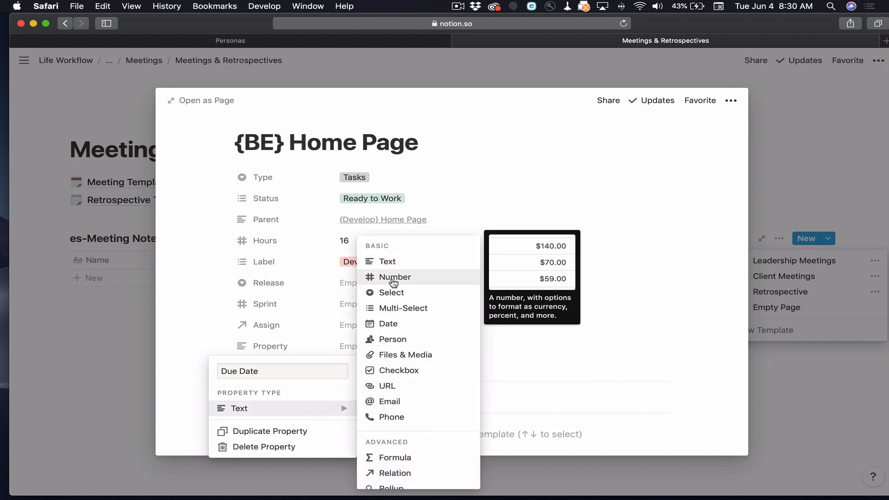
{"action": "left_click", "coordinate": [392, 325]}
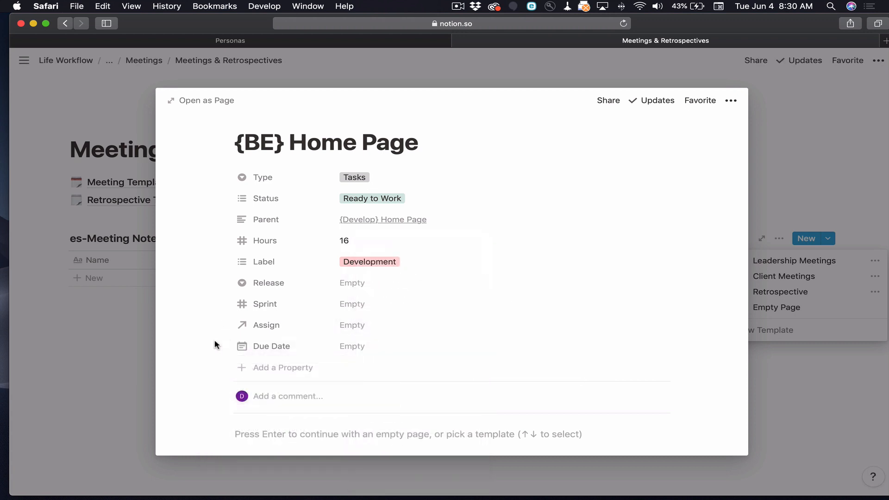
{"action": "left_click", "coordinate": [390, 80]}
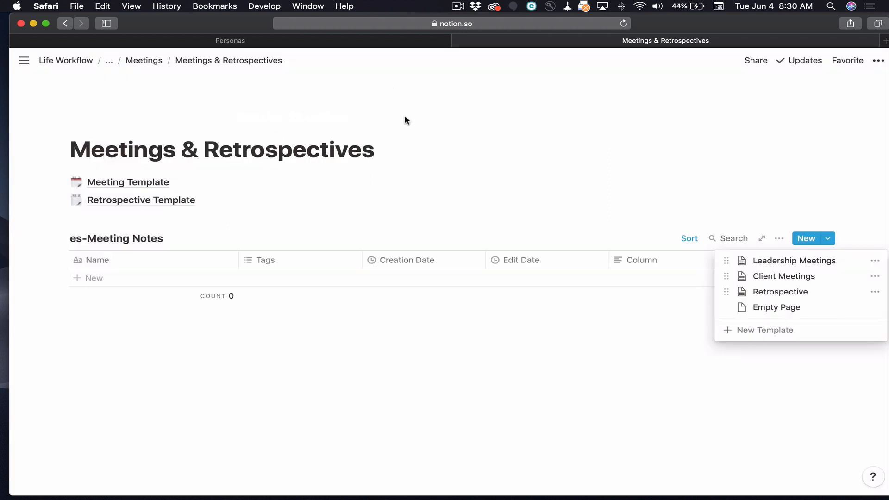
Reopen the Leadership Meetings template for editing at its Action Items section.
{"action": "left_click", "coordinate": [876, 262]}
{"action": "left_click", "coordinate": [810, 245]}
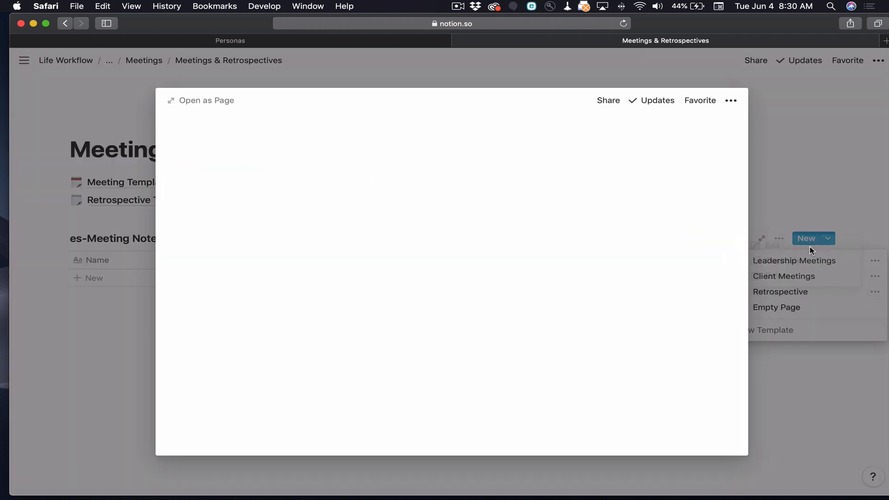
{"action": "scroll", "coordinate": [556, 288], "scroll_direction": "down", "scroll_amount": 15}
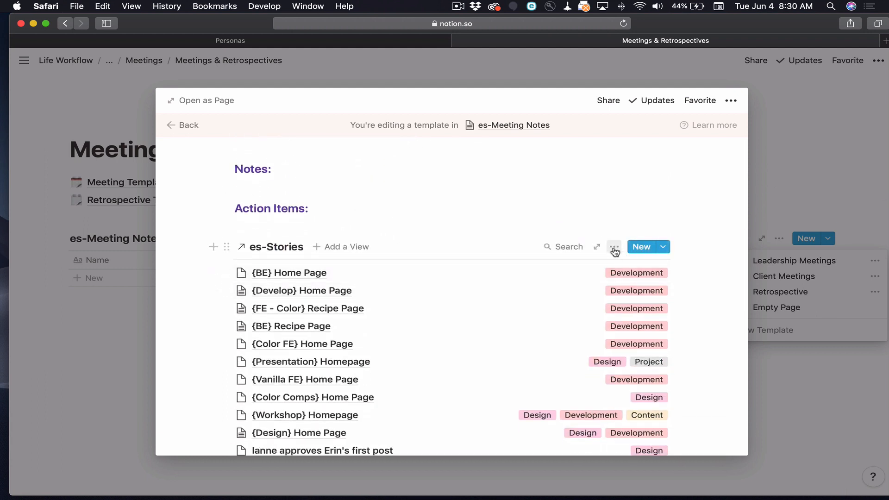
Hide the Label property and show Assign, Due Date and Status in the linked es-Stories list.
{"action": "left_click", "coordinate": [615, 248]}
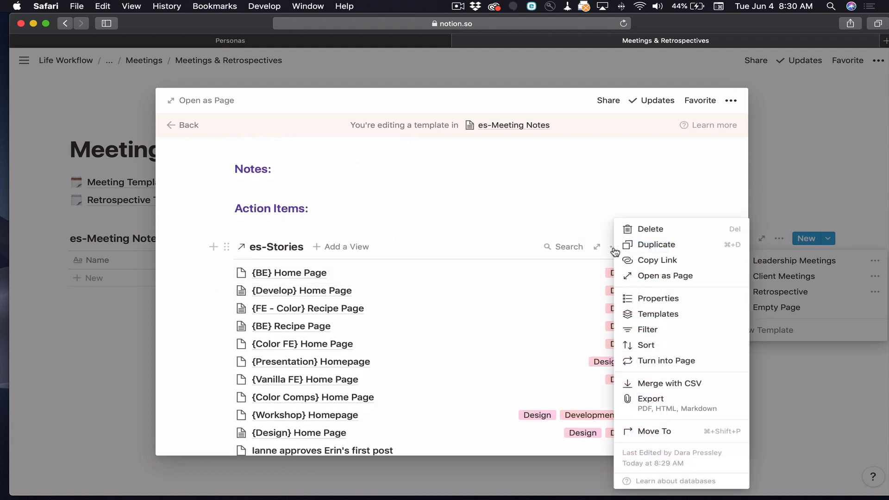
{"action": "left_click", "coordinate": [659, 301]}
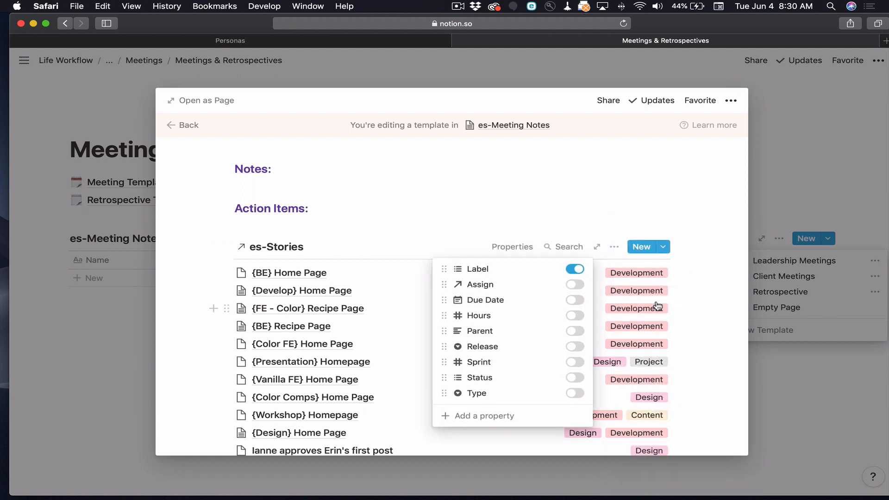
{"action": "left_click", "coordinate": [571, 271]}
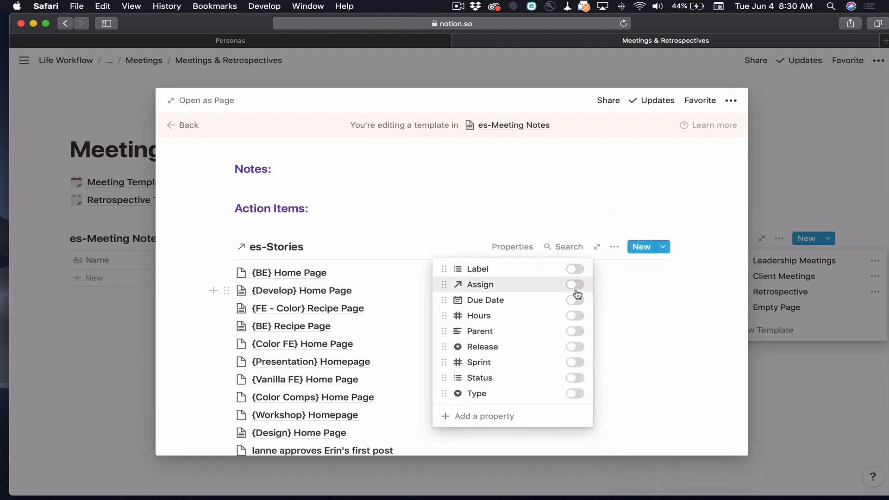
{"action": "left_click", "coordinate": [576, 285]}
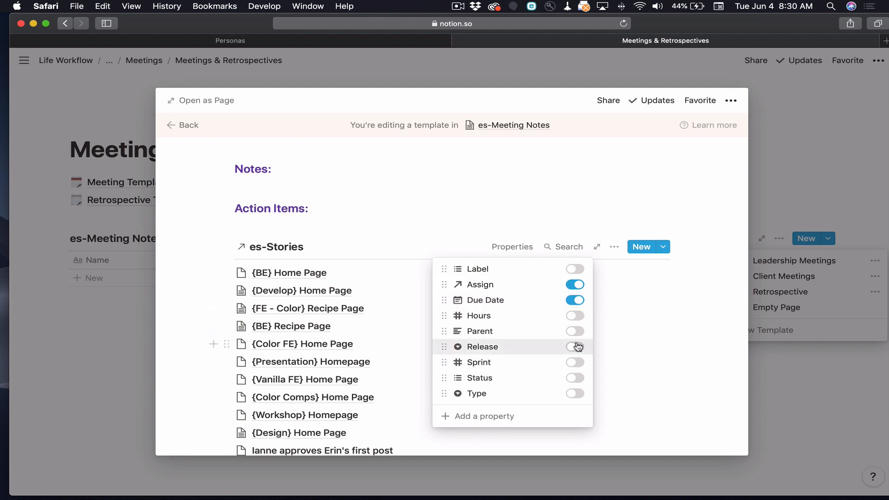
{"action": "left_click", "coordinate": [577, 380]}
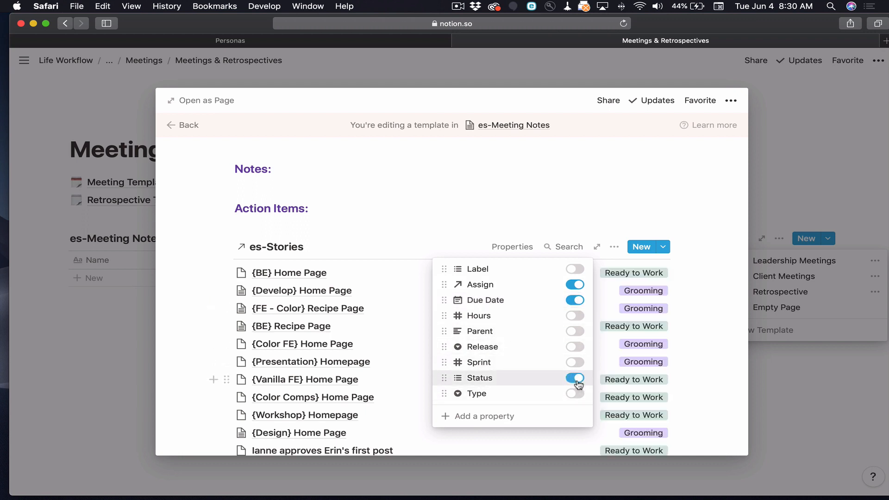
{"action": "left_click", "coordinate": [562, 232]}
Filter the linked es-Stories list to items whose Parent contains BLANK.
{"action": "scroll", "coordinate": [563, 235], "scroll_direction": "up", "scroll_amount": 1}
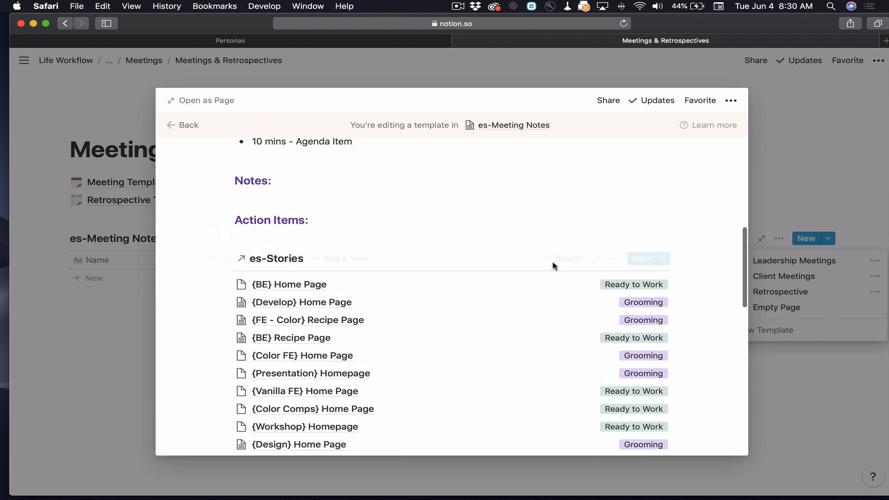
{"action": "left_click", "coordinate": [613, 259]}
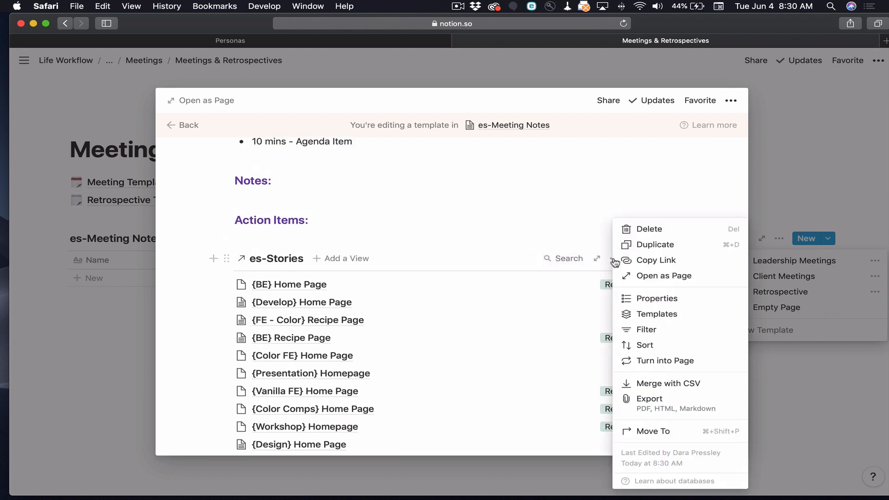
{"action": "left_click", "coordinate": [612, 329]}
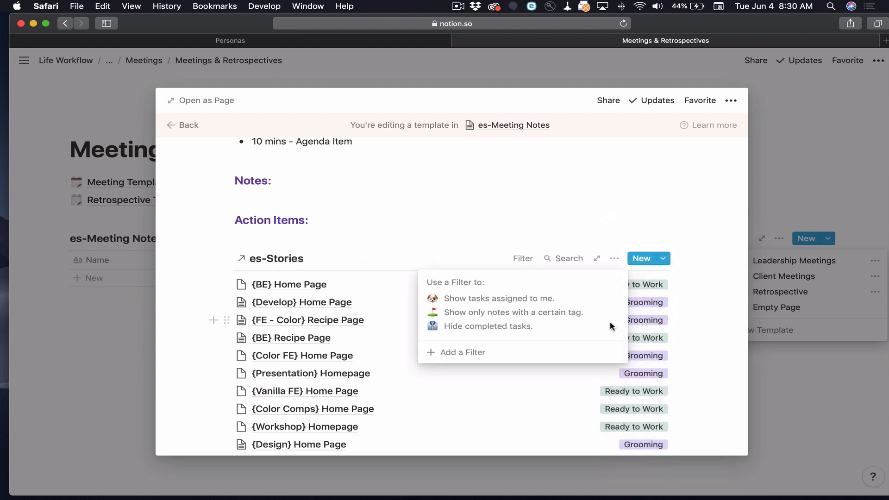
{"action": "left_click", "coordinate": [496, 348]}
{"action": "left_click", "coordinate": [458, 282]}
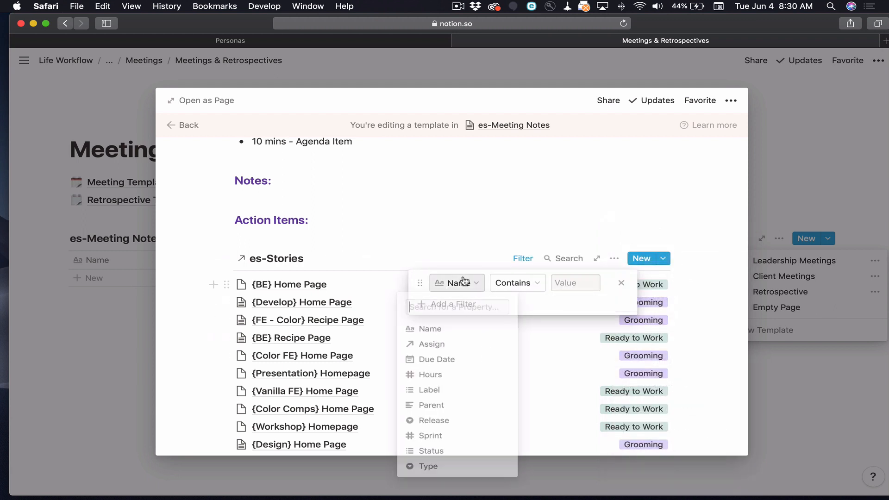
{"action": "left_click", "coordinate": [451, 408]}
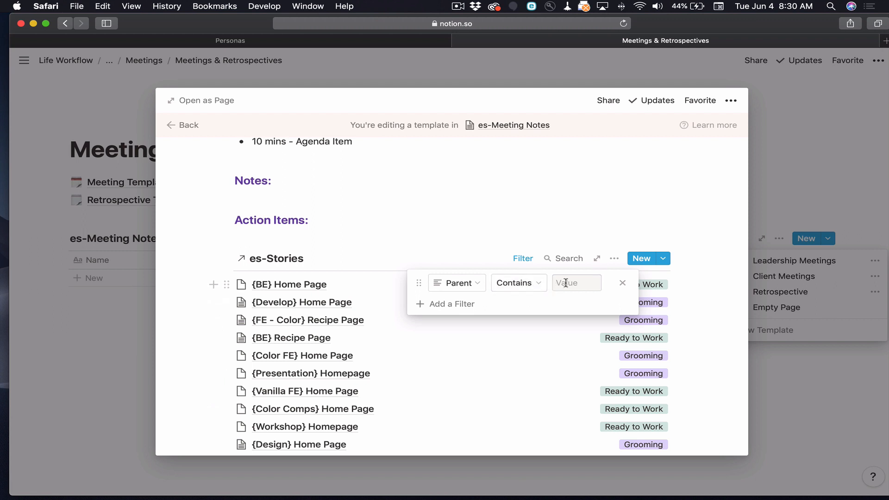
{"action": "type", "text": "BLANK"}
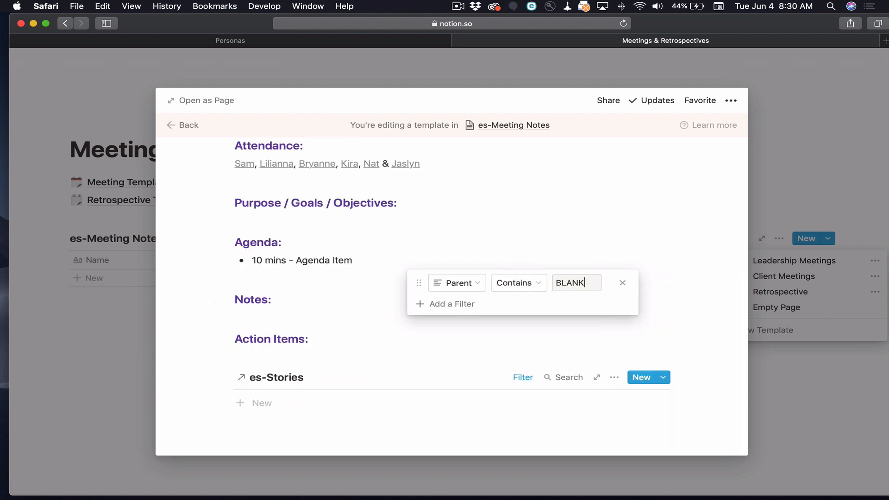
{"action": "left_click", "coordinate": [528, 332]}
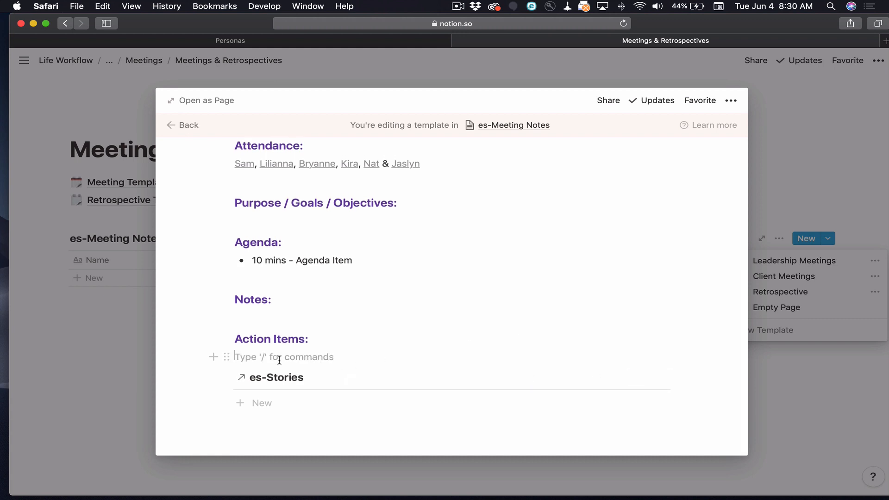
Add the italic note "Remember to filter by meeting title" between the Action Items heading and the es-Stories list.
{"action": "type", "text": "m"}
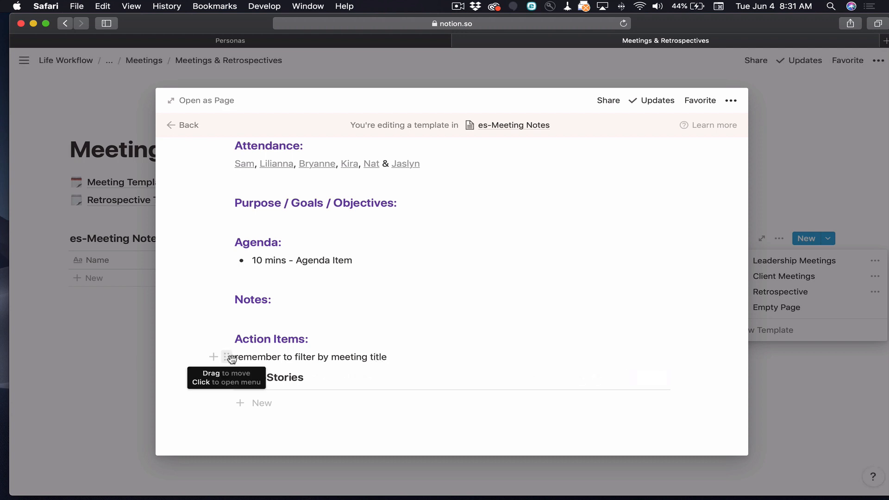
{"action": "key", "text": "BackSpace"}
{"action": "type", "text": "R"}
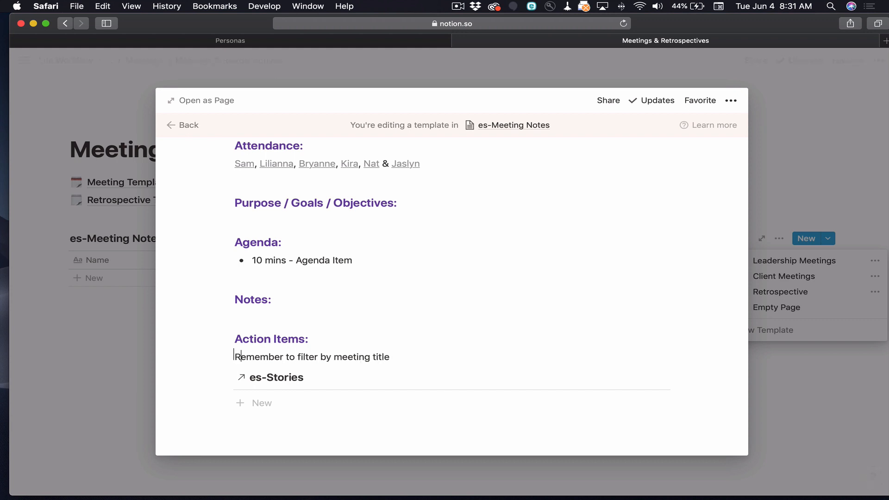
{"action": "left_click_drag", "start_coordinate": [248, 356], "coordinate": [390, 357]}
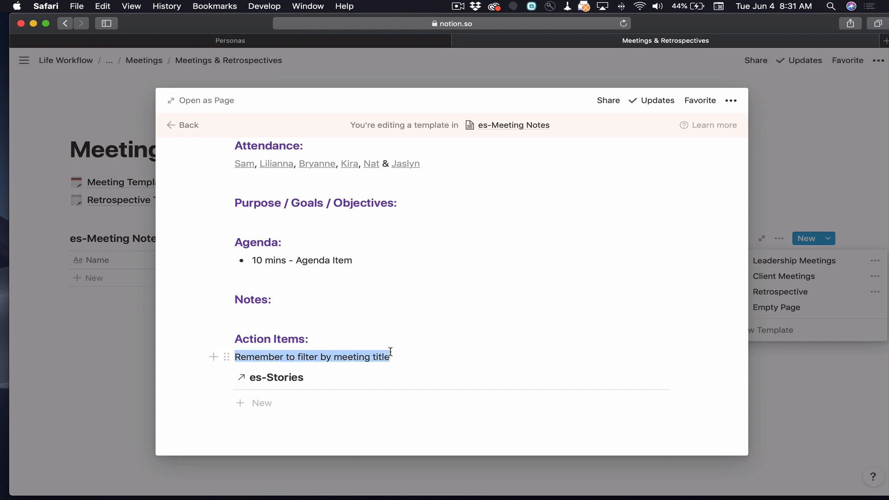
{"action": "left_click", "coordinate": [324, 344]}
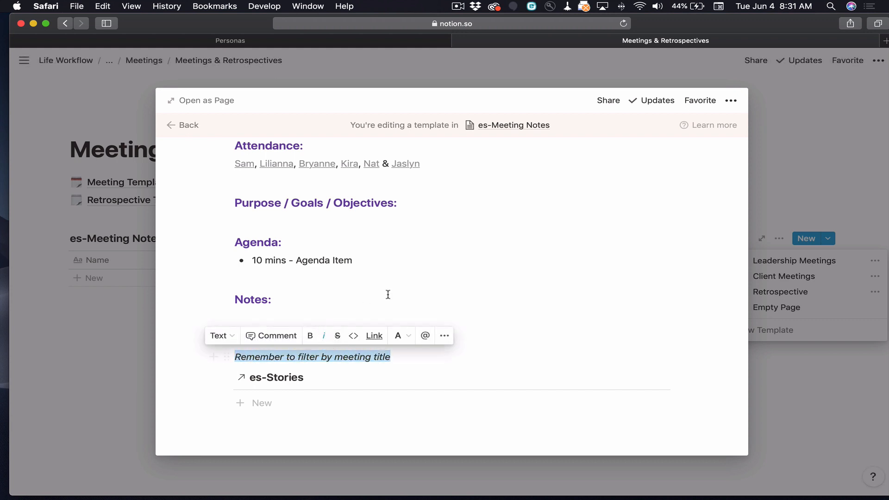
{"action": "left_click", "coordinate": [389, 294]}
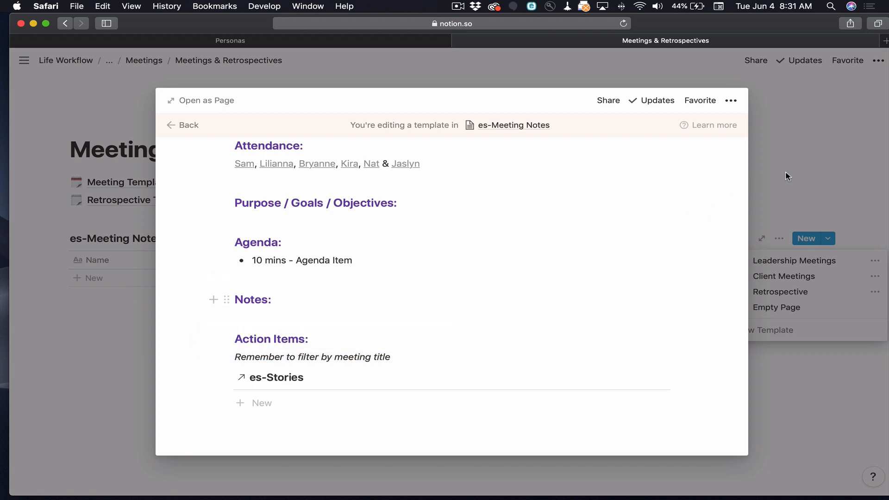
Close the template and create a new es-Meeting Notes entry from the Leadership Meetings template.
{"action": "left_click", "coordinate": [786, 176]}
{"action": "left_click", "coordinate": [786, 171]}
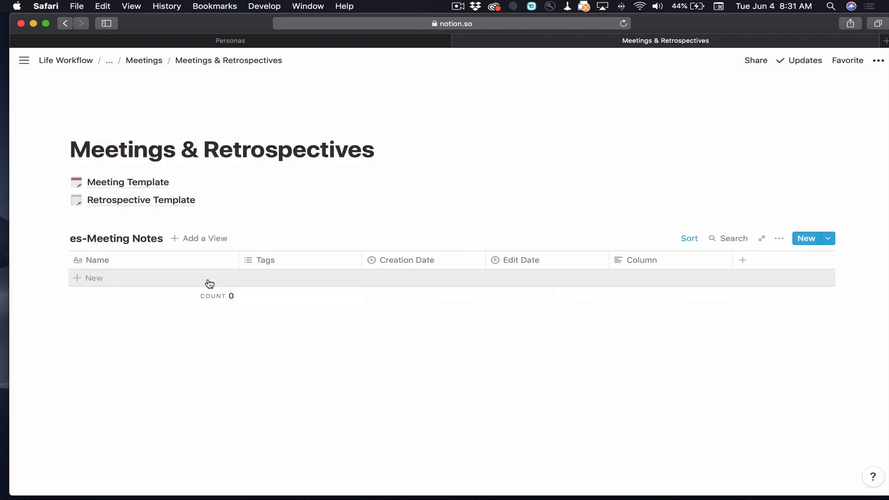
{"action": "left_click", "coordinate": [828, 239]}
{"action": "left_click", "coordinate": [812, 205]}
{"action": "left_click", "coordinate": [828, 238]}
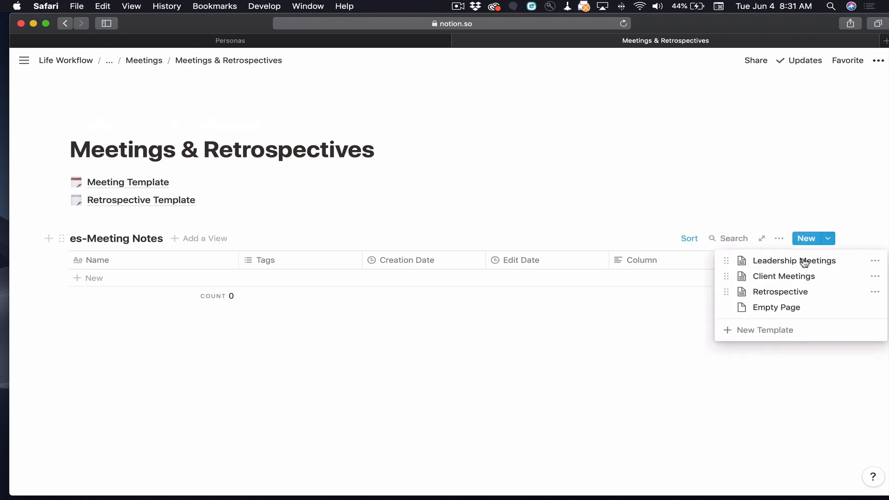
{"action": "left_click", "coordinate": [795, 261]}
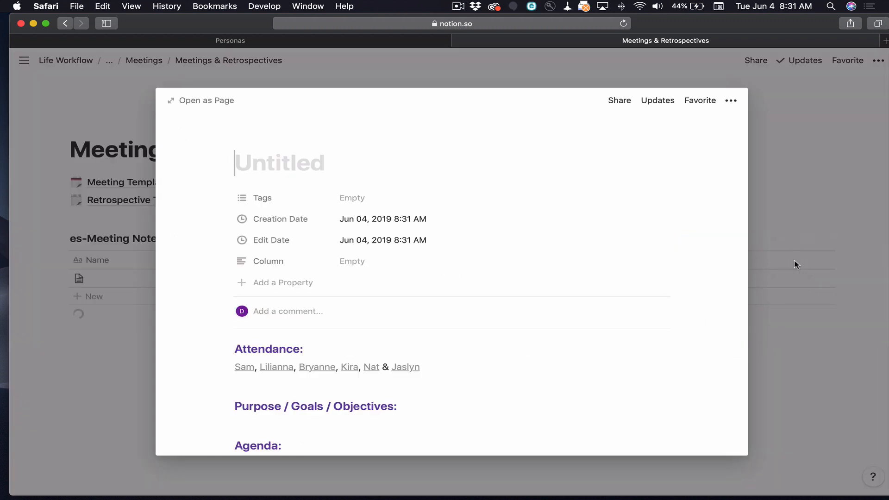
Title the new meeting entry "Leadership Meeting - June".
{"action": "type", "text": "Leader"}
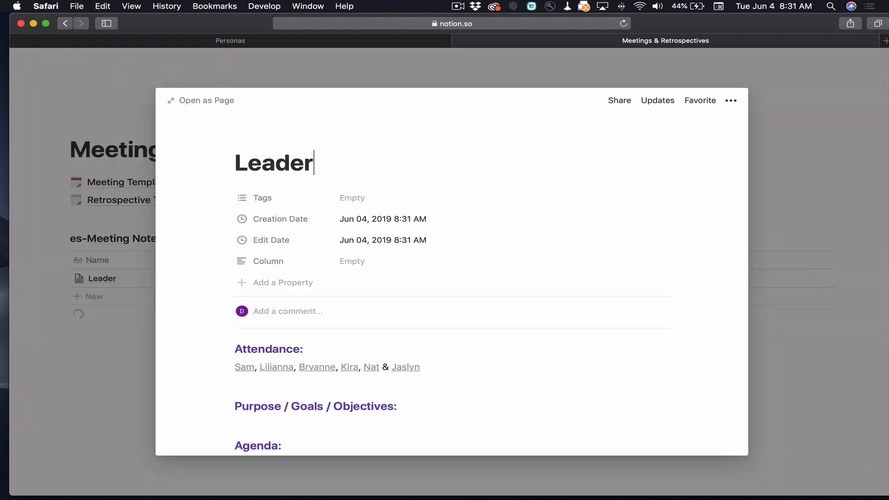
{"action": "type", "text": "ship"}
{"action": "key", "text": "BackSpace"}
{"action": "key", "text": "BackSpace"}
{"action": "key", "text": "BackSpace"}
{"action": "type", "text": "hip "}
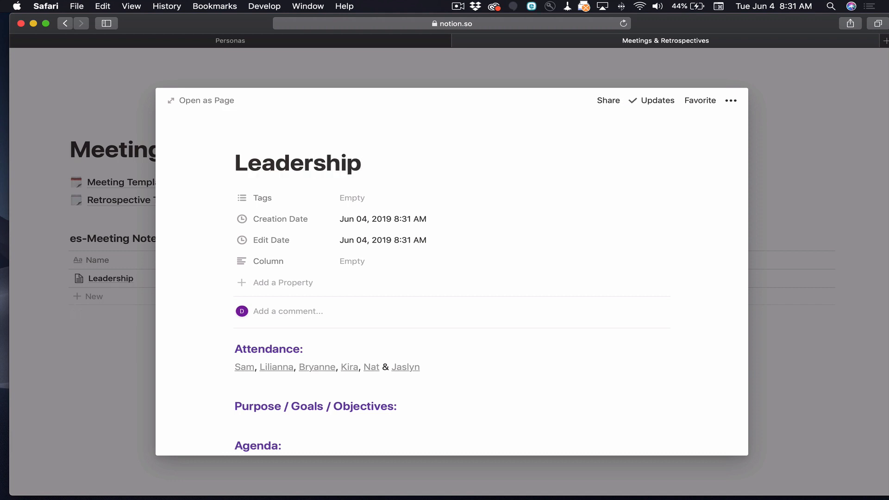
{"action": "type", "text": "Meeting - June"}
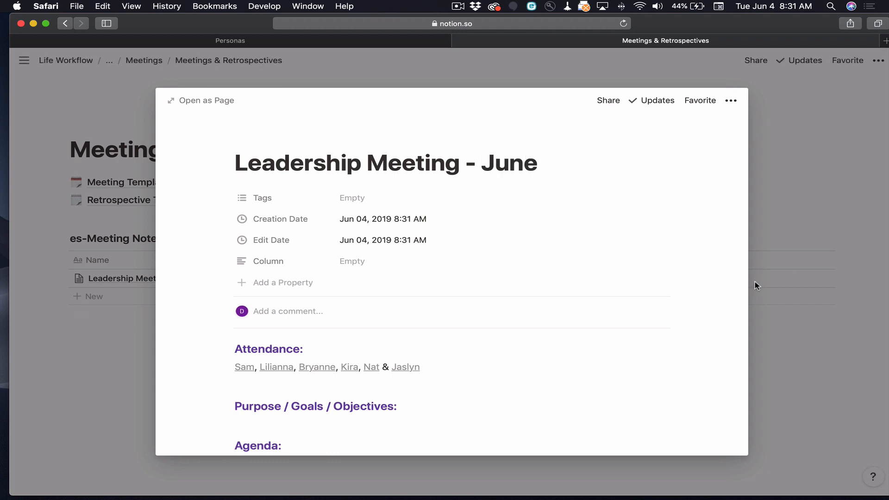
Add a story named "Research Sear Appliance" to the es-Stories list under the meeting's Action Items.
{"action": "scroll", "coordinate": [619, 363], "scroll_direction": "down", "scroll_amount": 5}
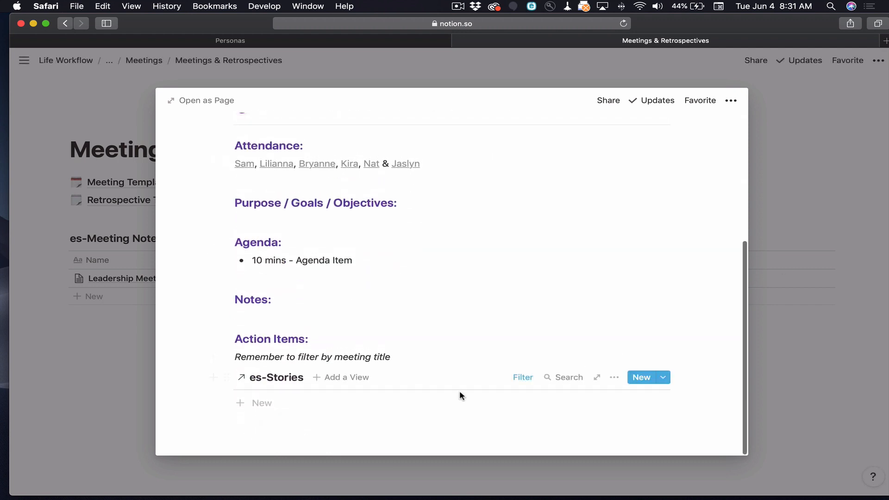
{"action": "left_click", "coordinate": [311, 404]}
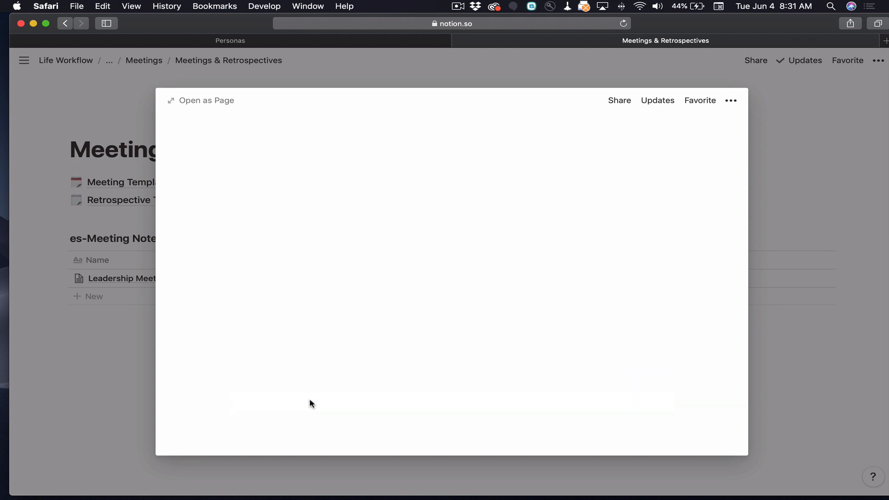
{"action": "type", "text": "R"}
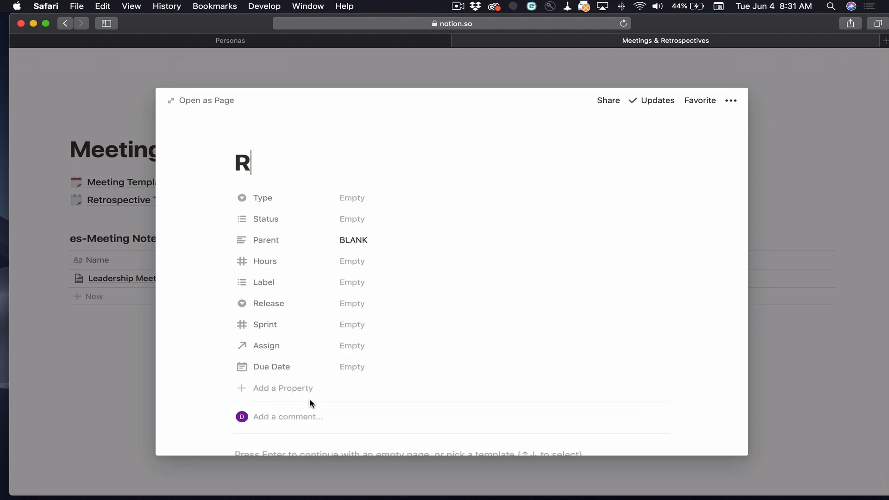
{"action": "type", "text": "esearch Se"}
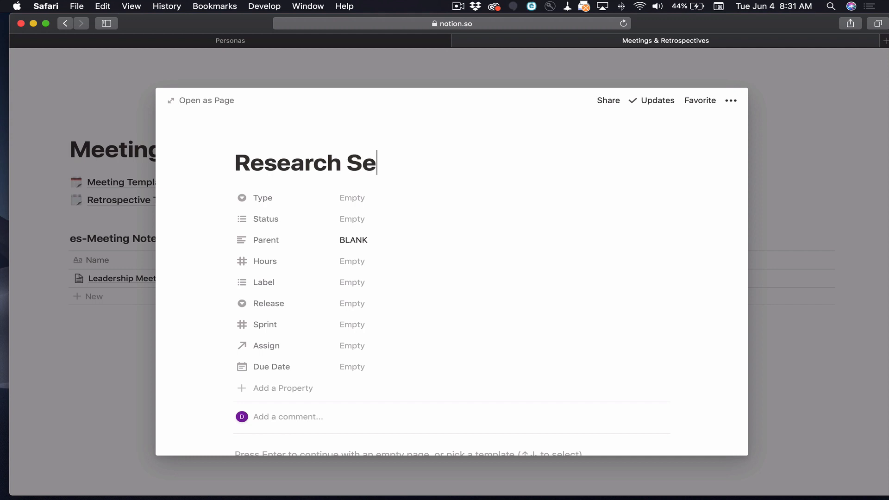
{"action": "type", "text": "ar Appliance"}
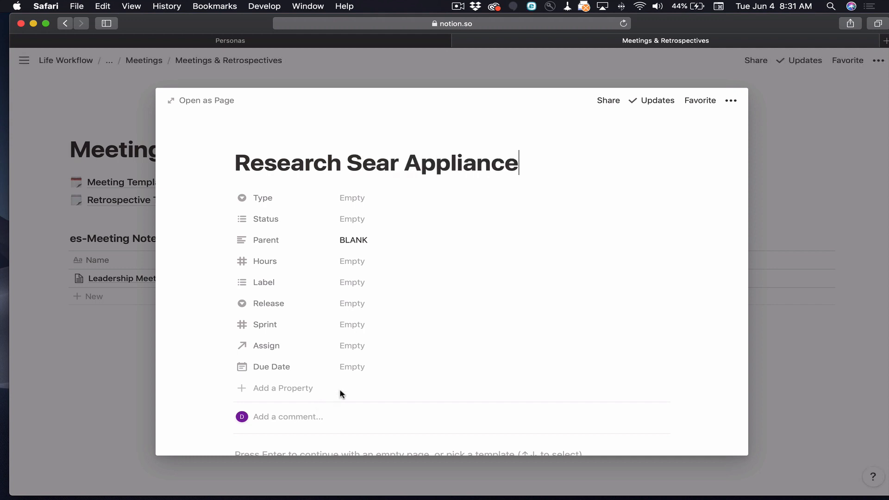
{"action": "scroll", "coordinate": [341, 392], "scroll_direction": "down", "scroll_amount": 5}
{"action": "scroll", "coordinate": [343, 394], "scroll_direction": "up", "scroll_amount": 5}
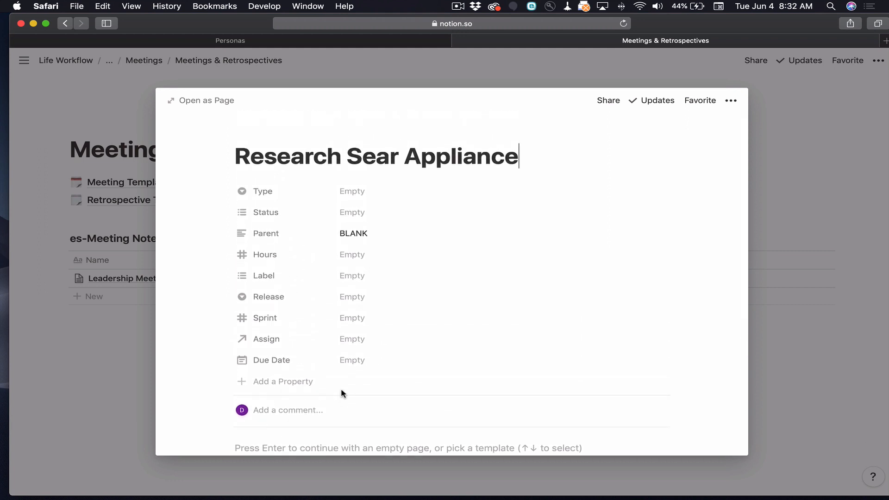
Return to the Leadership Meeting - June entry and copy its full title.
{"action": "key", "text": "super+bracketleft"}
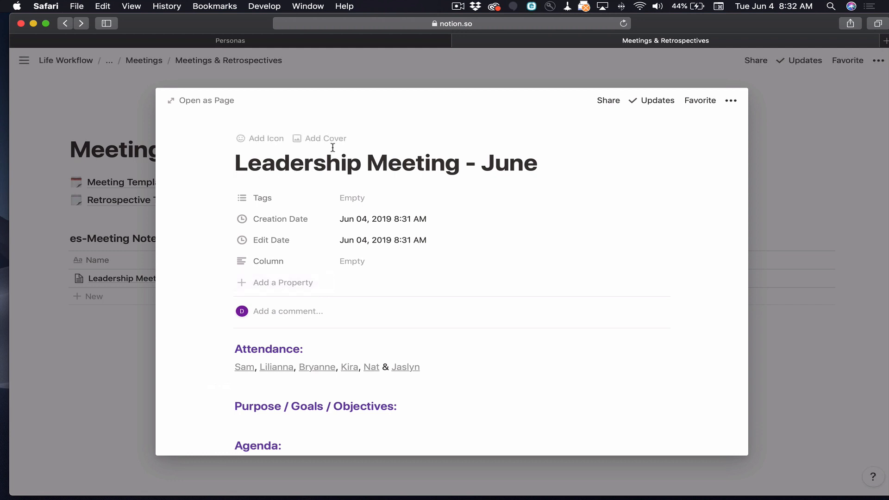
{"action": "triple_click", "coordinate": [552, 165]}
{"action": "key", "text": "super+c"}
Open the Research Sear Appliance story under Action Items and set its Type to Action Items and Status to Ready to Work.
{"action": "scroll", "coordinate": [552, 163], "scroll_direction": "down", "scroll_amount": 1}
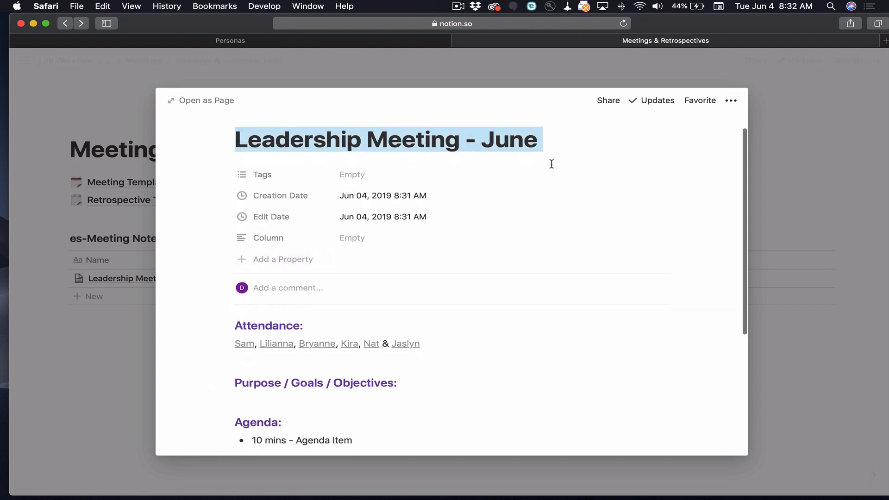
{"action": "scroll", "coordinate": [552, 164], "scroll_direction": "down", "scroll_amount": 4}
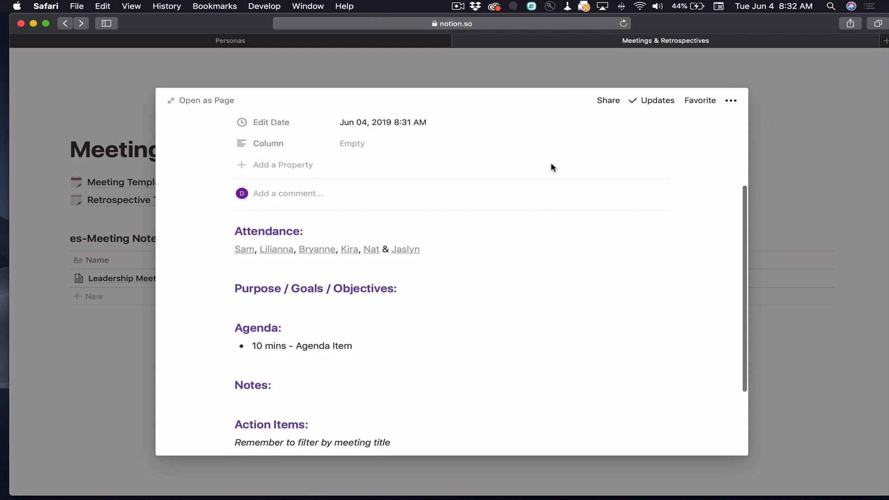
{"action": "scroll", "coordinate": [552, 167], "scroll_direction": "down", "scroll_amount": 2}
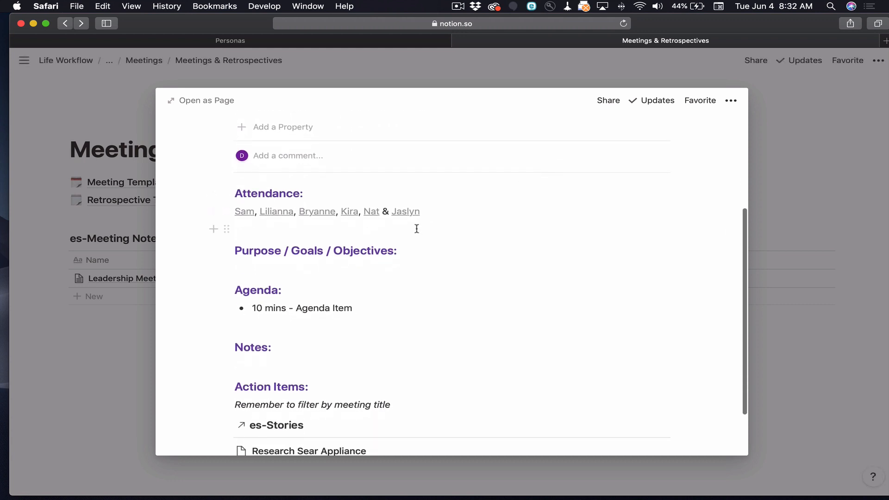
{"action": "scroll", "coordinate": [375, 228], "scroll_direction": "down", "scroll_amount": 3}
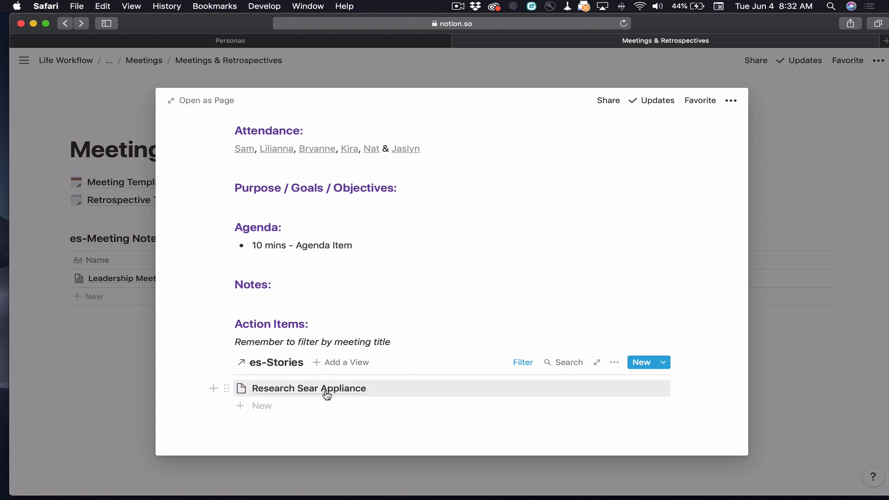
{"action": "left_click", "coordinate": [326, 393]}
{"action": "left_click", "coordinate": [366, 203]}
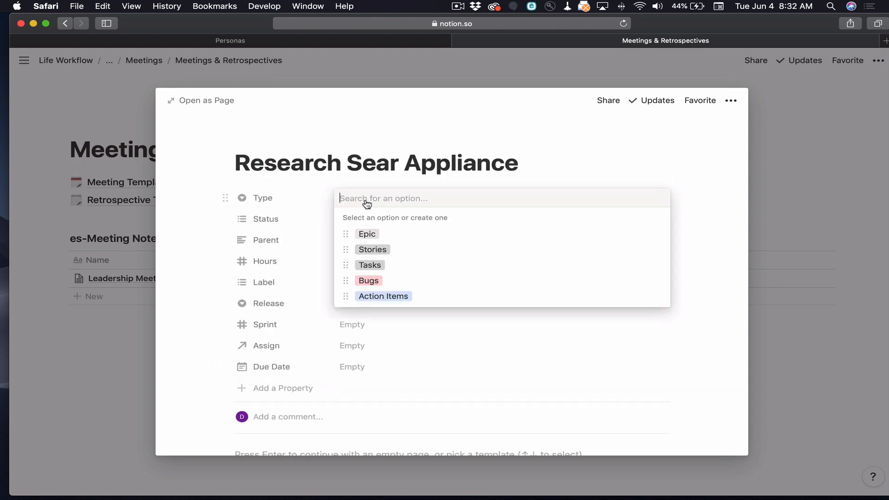
{"action": "left_click", "coordinate": [390, 296]}
{"action": "left_click", "coordinate": [367, 222]}
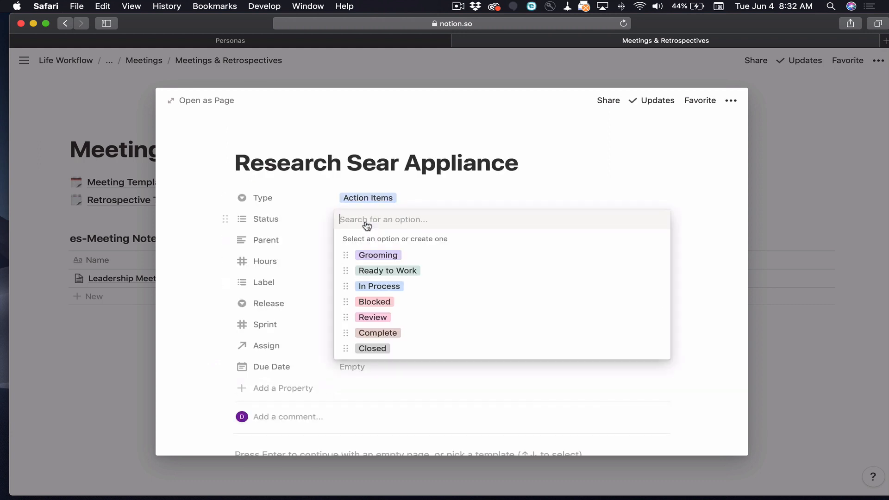
{"action": "left_click", "coordinate": [390, 273]}
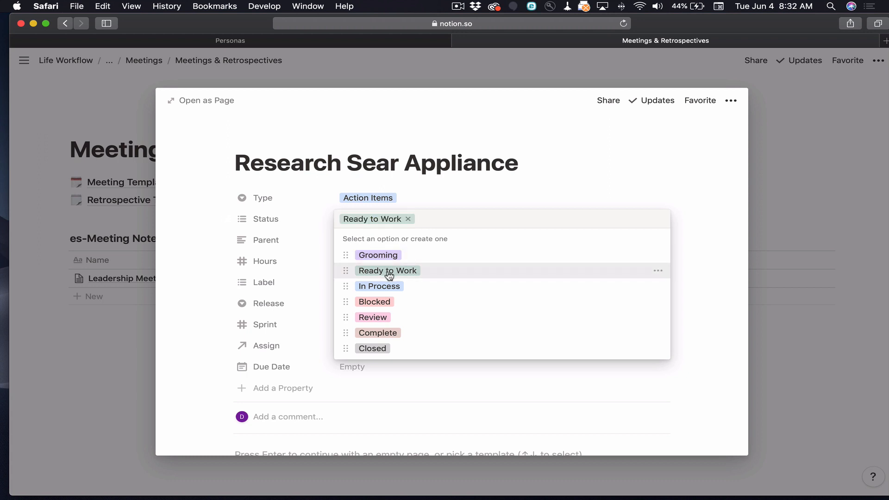
{"action": "left_click", "coordinate": [195, 282]}
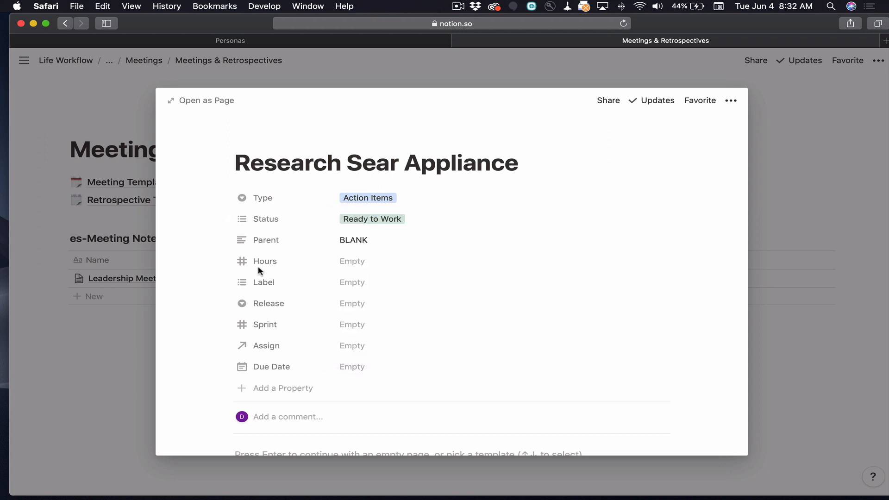
Replace the story's Parent value with a page mention of Leadership Meeting - June.
{"action": "left_click", "coordinate": [371, 245]}
{"action": "left_click_drag", "start_coordinate": [373, 239], "coordinate": [334, 239]}
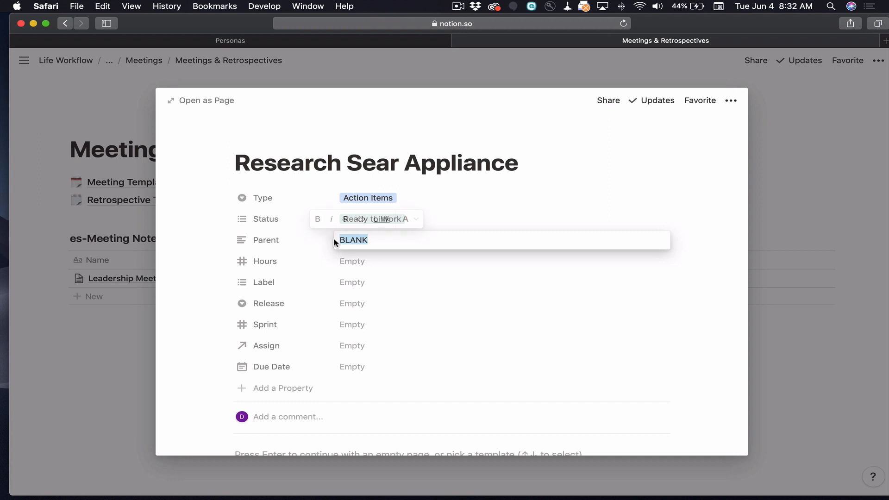
{"action": "type", "text": "@lea"}
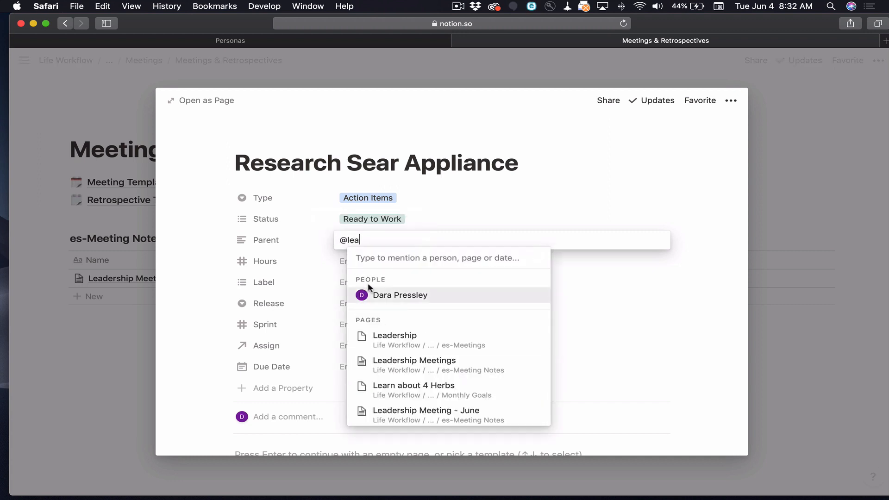
{"action": "left_click", "coordinate": [392, 419]}
{"action": "left_click", "coordinate": [197, 330]}
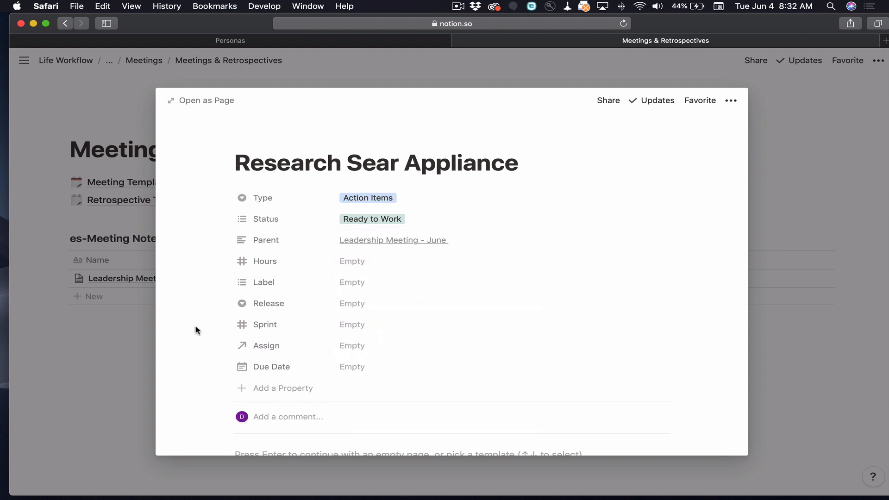
Set the story's Hours to 16 and its Due Date to Jun 11, 2019.
{"action": "left_click", "coordinate": [340, 266]}
{"action": "type", "text": "16"}
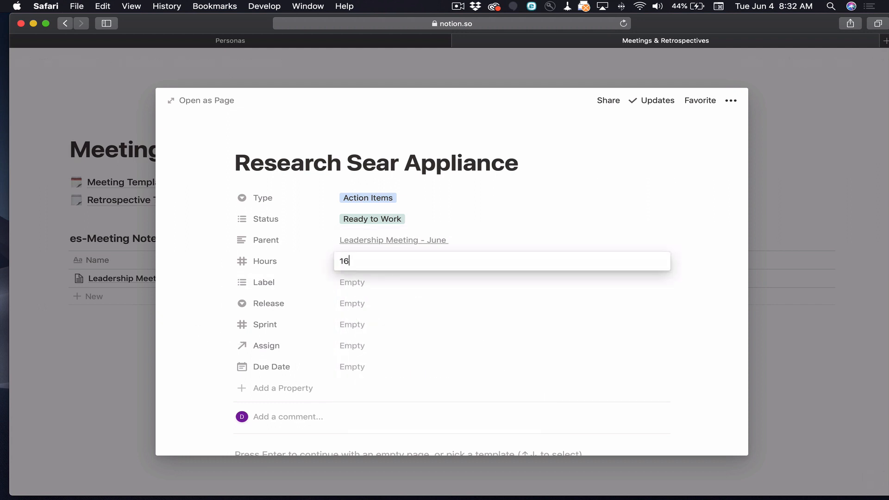
{"action": "left_click", "coordinate": [198, 302]}
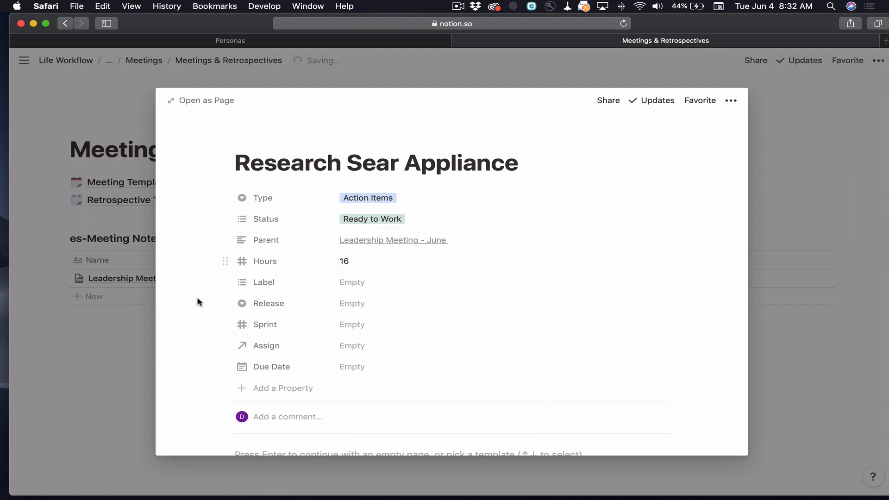
{"action": "left_click", "coordinate": [351, 369]}
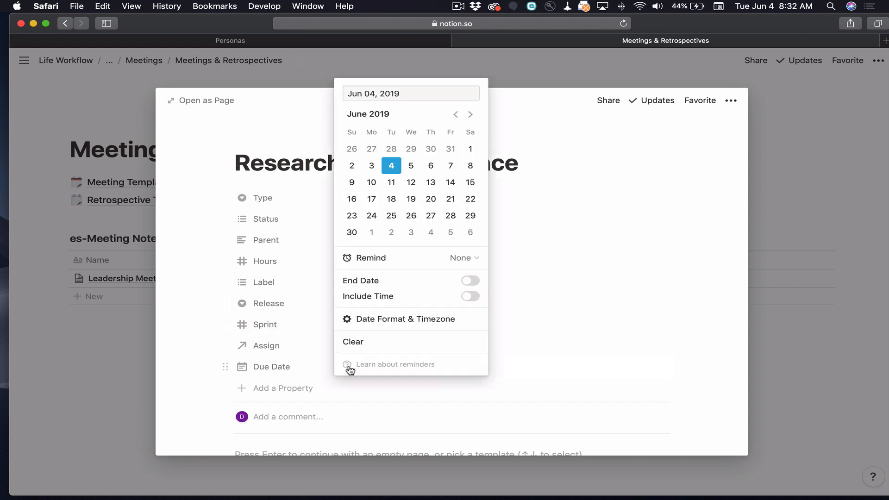
{"action": "left_click", "coordinate": [394, 191]}
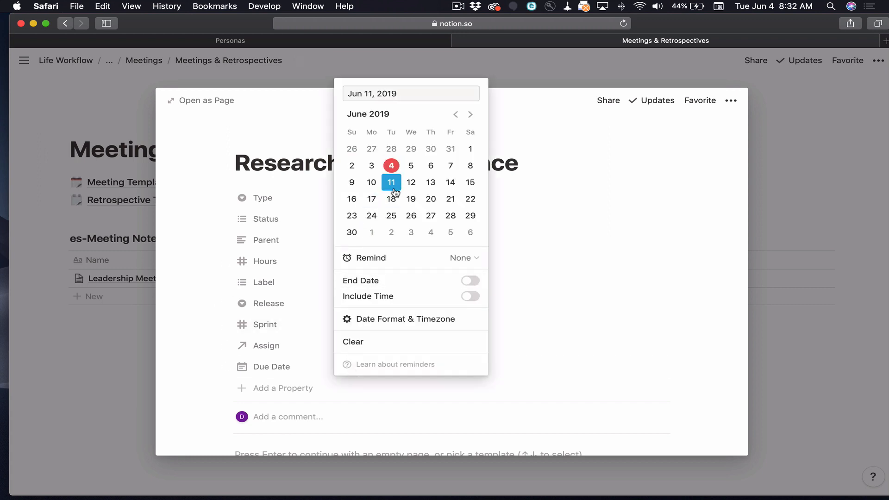
{"action": "left_click", "coordinate": [197, 327]}
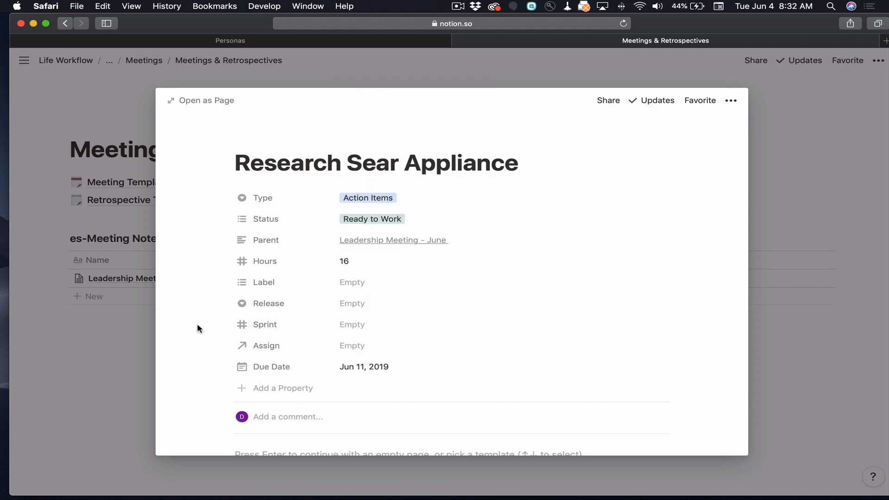
Set the story's Sprint to 1 and add the Development and Project labels.
{"action": "left_click", "coordinate": [356, 328]}
{"action": "type", "text": "1"}
{"action": "left_click", "coordinate": [205, 353]}
{"action": "left_click", "coordinate": [354, 292]}
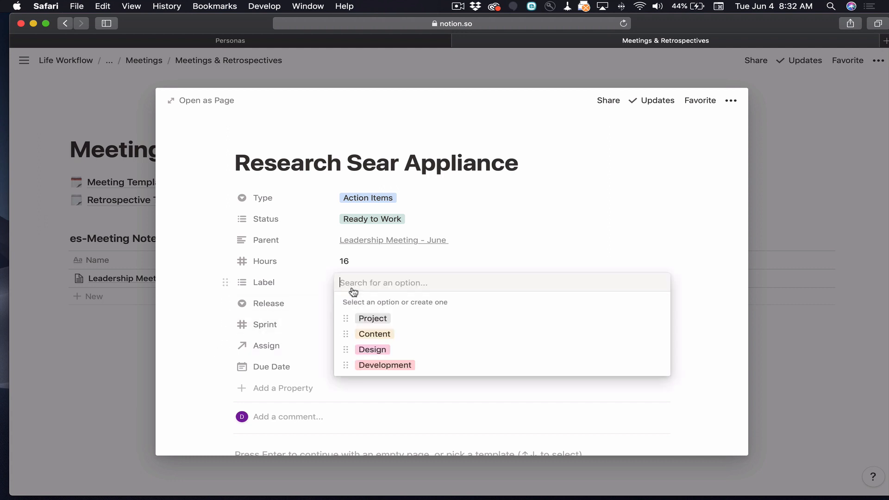
{"action": "left_click", "coordinate": [357, 368]}
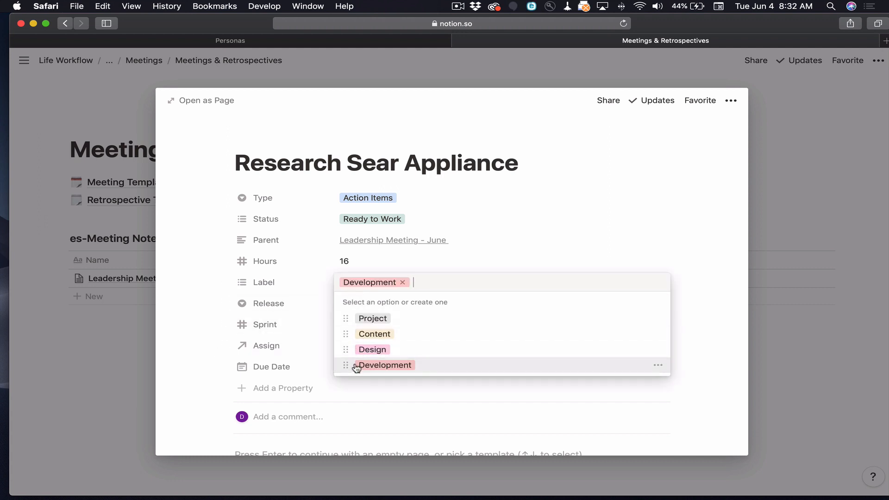
{"action": "left_click", "coordinate": [366, 318]}
{"action": "left_click", "coordinate": [218, 342]}
Assign the story to the Lead Developer from the es-Staff database.
{"action": "scroll", "coordinate": [218, 342], "scroll_direction": "down", "scroll_amount": 5}
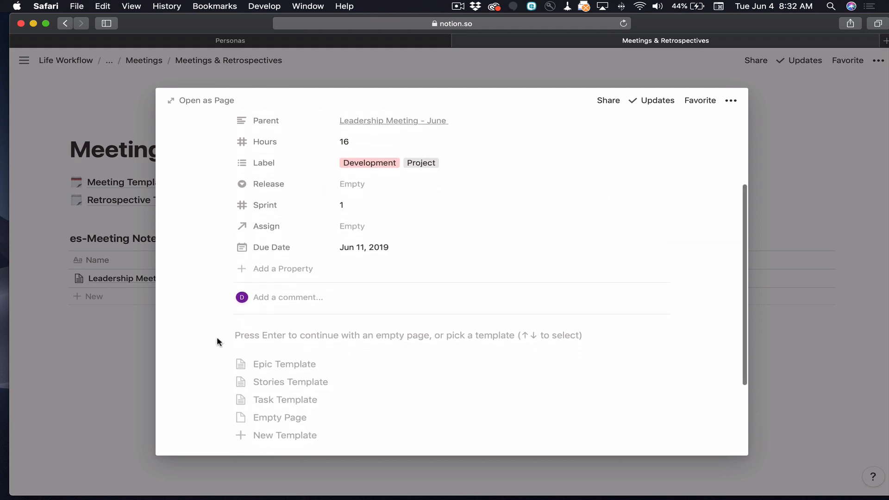
{"action": "left_click", "coordinate": [380, 226]}
{"action": "type", "text": "Na"}
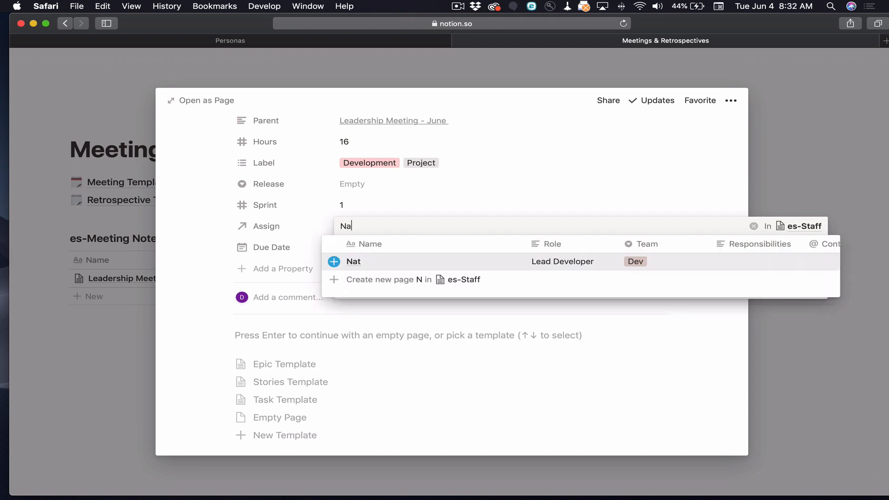
{"action": "key", "text": "Return"}
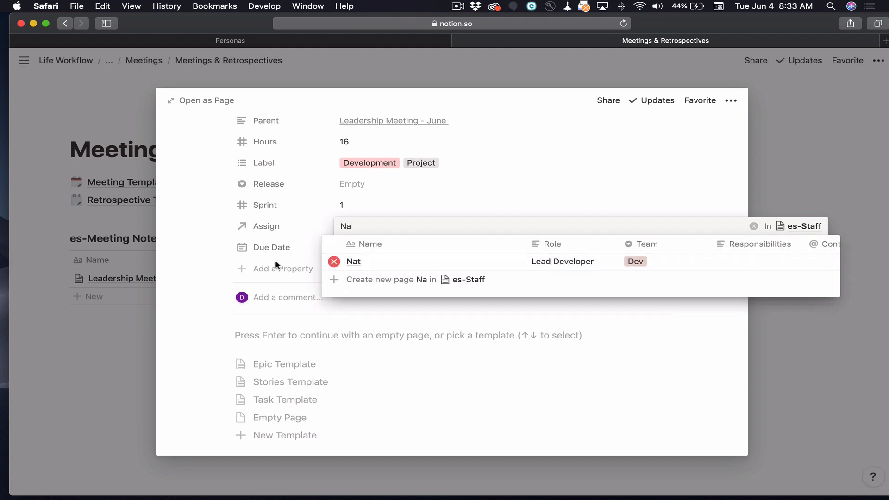
{"action": "key", "text": "Escape"}
{"action": "scroll", "coordinate": [204, 262], "scroll_direction": "down", "scroll_amount": 3}
{"action": "scroll", "coordinate": [204, 262], "scroll_direction": "up", "scroll_amount": 8}
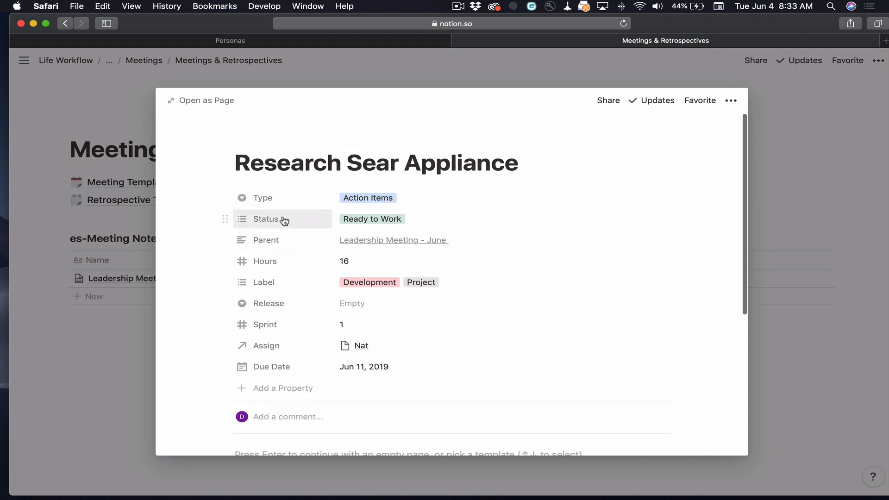
Go to the story's parent meeting note and set its es-Stories filter to Parent contains "Leadership Meeting - June".
{"action": "left_click", "coordinate": [393, 240]}
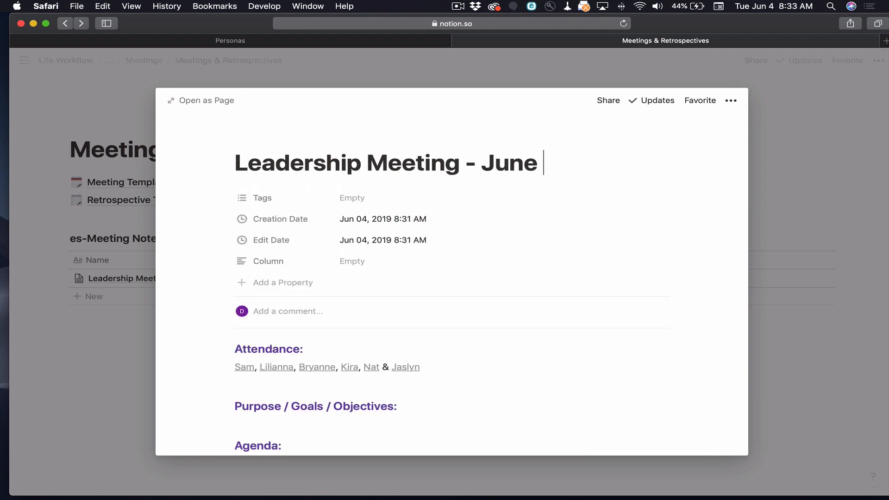
{"action": "scroll", "coordinate": [451, 278], "scroll_direction": "down", "scroll_amount": 5}
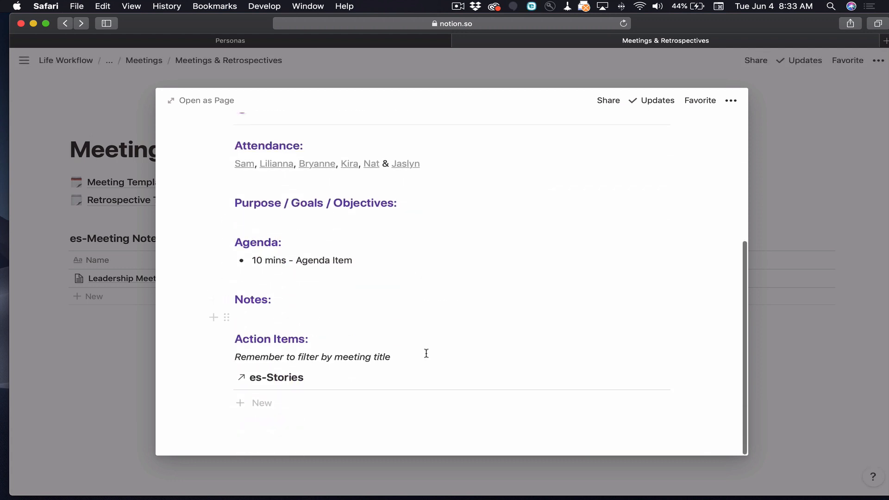
{"action": "left_click", "coordinate": [521, 379]}
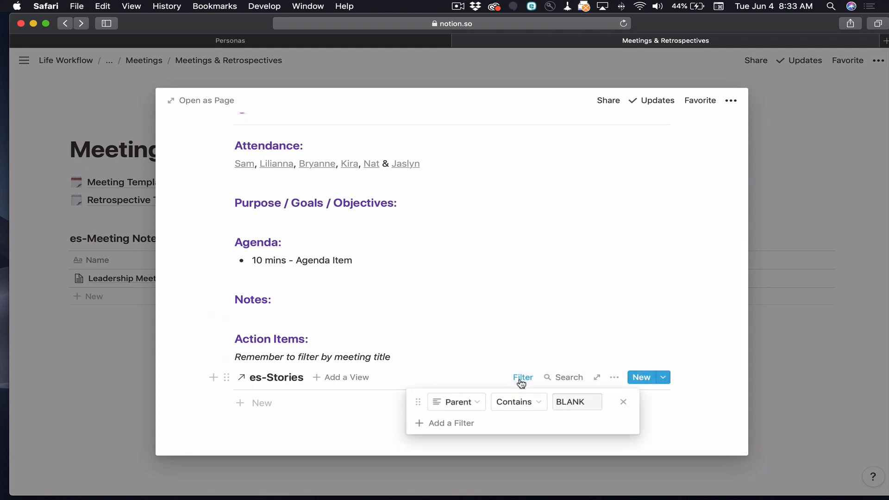
{"action": "double_click", "coordinate": [586, 402]}
{"action": "type", "text": "Leadership Meeting - June"}
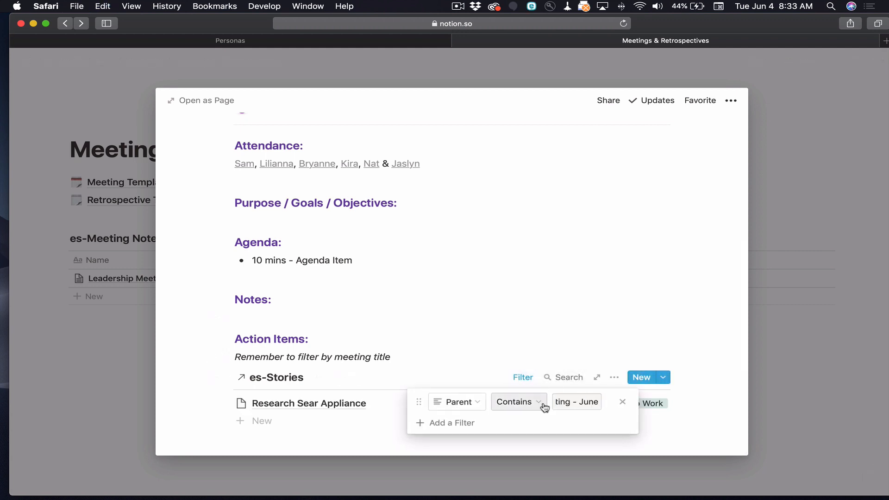
{"action": "left_click", "coordinate": [544, 312]}
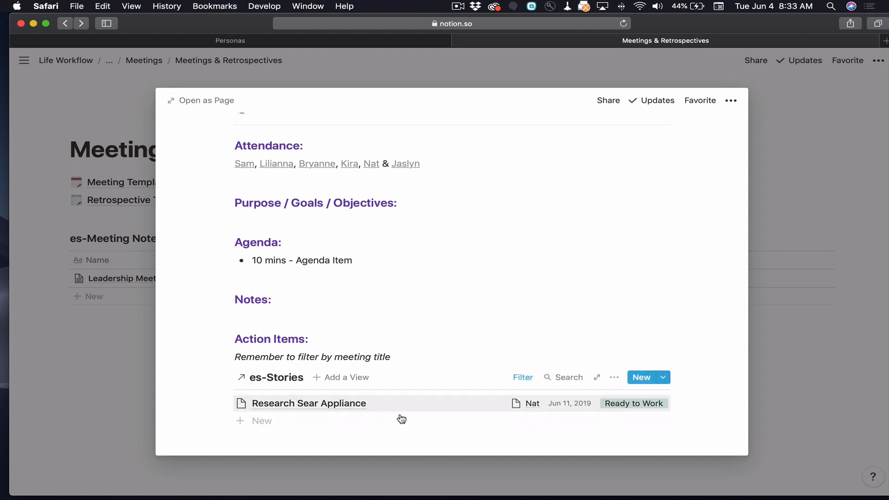
Check the Research Sear Appliance story from the filtered list, return to the meeting note and close it.
{"action": "left_click", "coordinate": [360, 410]}
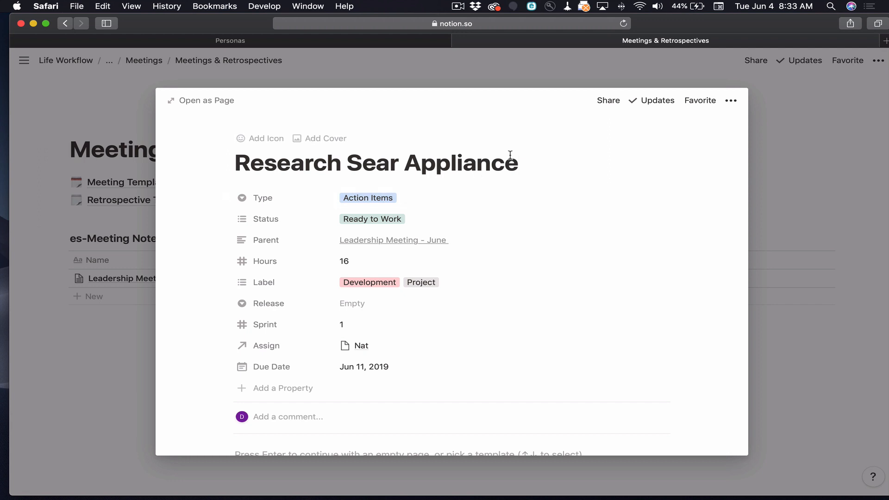
{"action": "key", "text": "super+["}
{"action": "scroll", "coordinate": [493, 272], "scroll_direction": "down", "scroll_amount": 3}
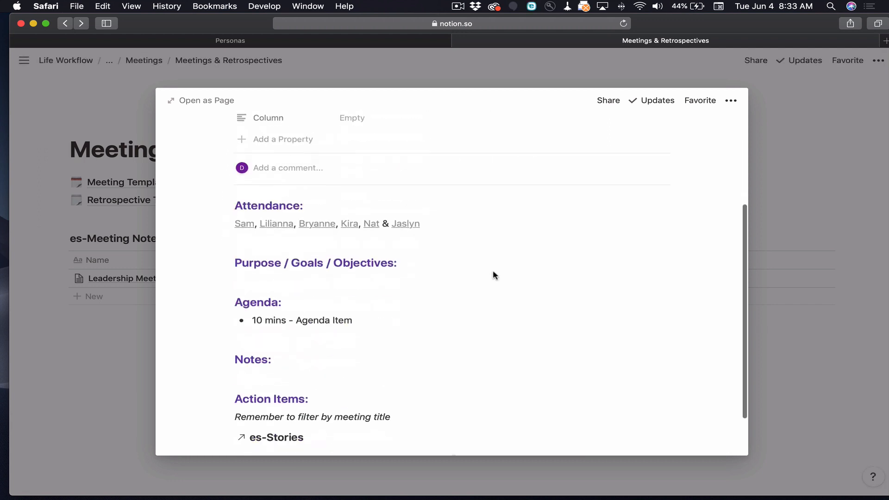
{"action": "scroll", "coordinate": [493, 270], "scroll_direction": "down", "scroll_amount": 2}
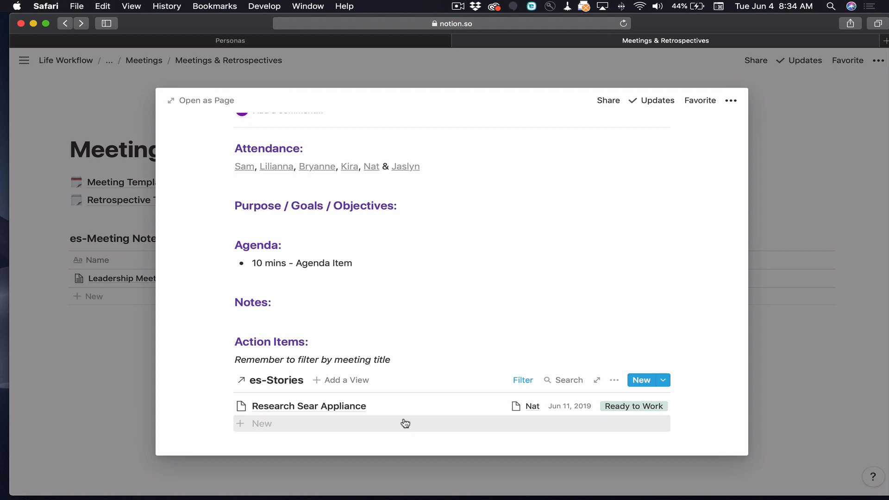
{"action": "left_click", "coordinate": [37, 383]}
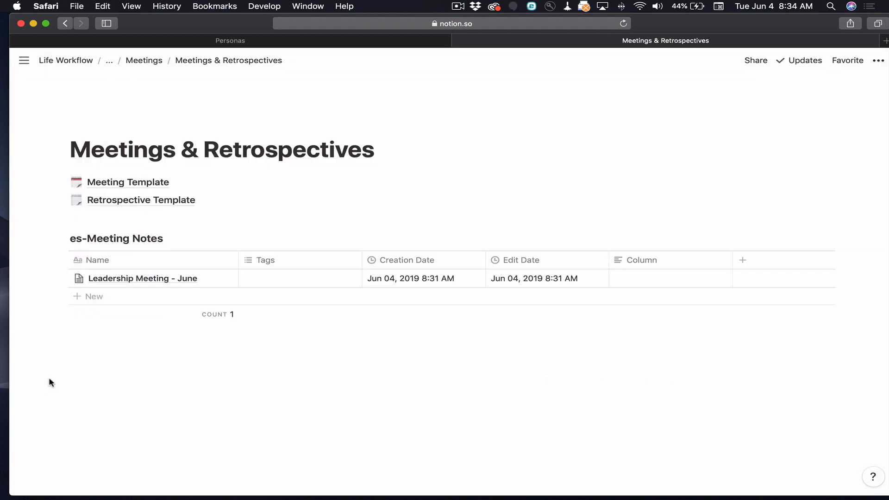